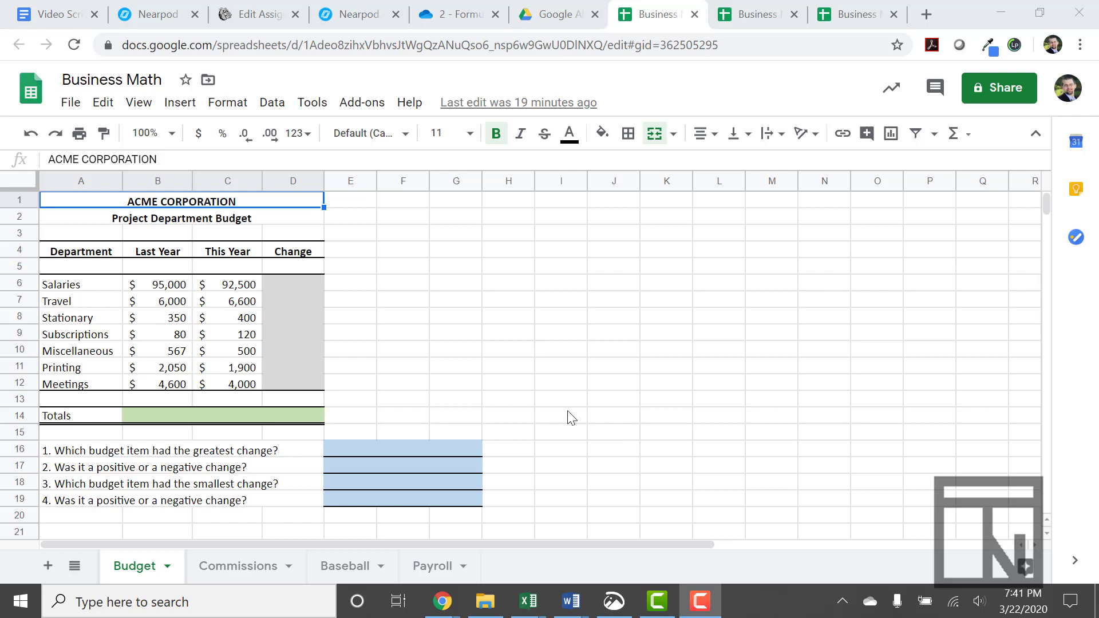
# Make a copy of the spreadsheet in the Google Alternatives folder, named "Business Math - " followed by the owner's name
pyautogui.click(70, 103)
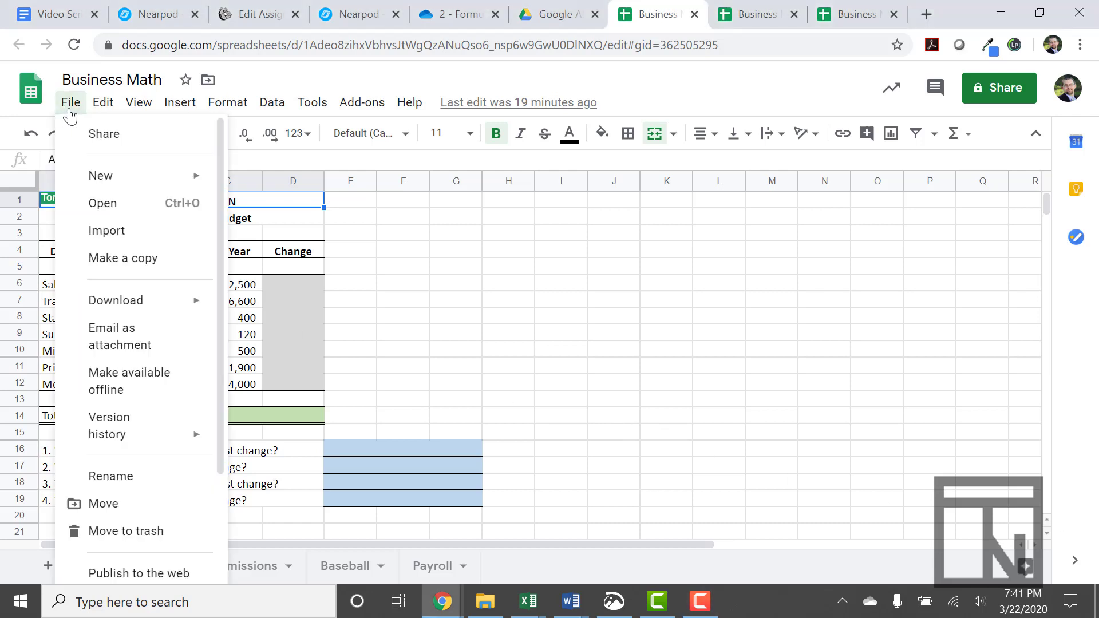
pyautogui.click(111, 259)
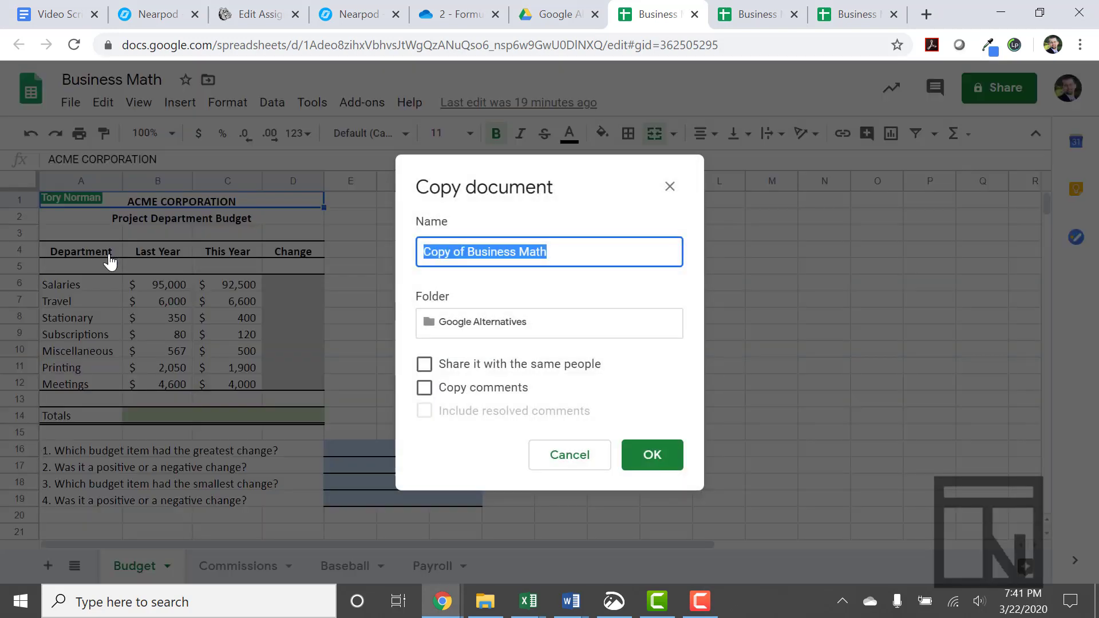
pyautogui.click(468, 253)
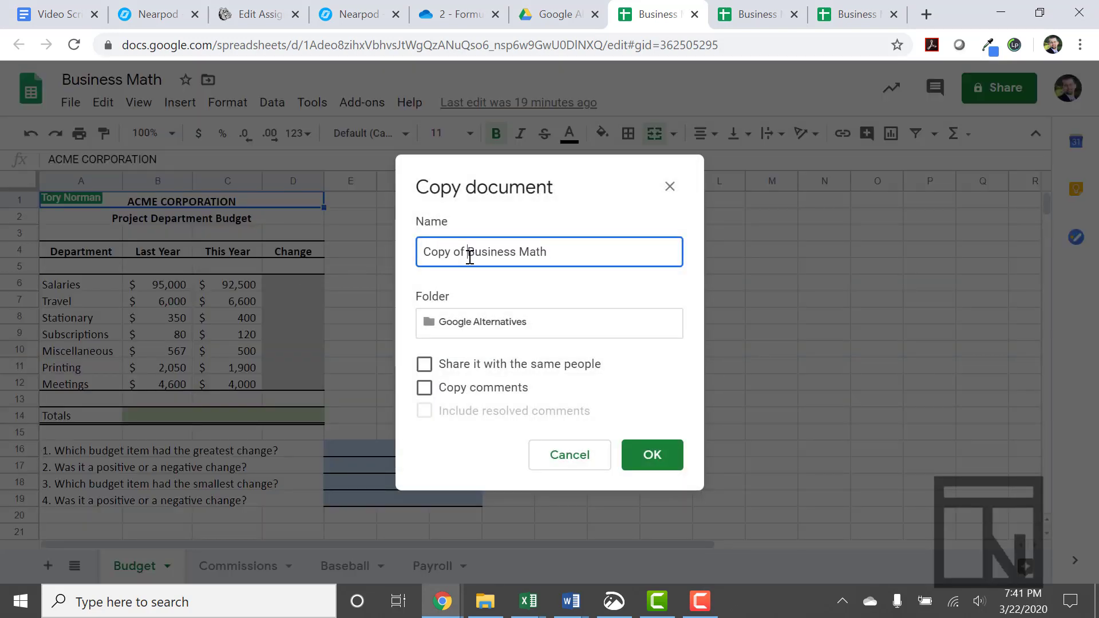
pyautogui.press('BackSpace')
pyautogui.press('BackSpace')
pyautogui.press('BackSpace')
pyautogui.press('BackSpace')
pyautogui.press('BackSpace')
pyautogui.press('BackSpace')
pyautogui.press('BackSpace')
pyautogui.press('BackSpace')
pyautogui.write('- Tory N')
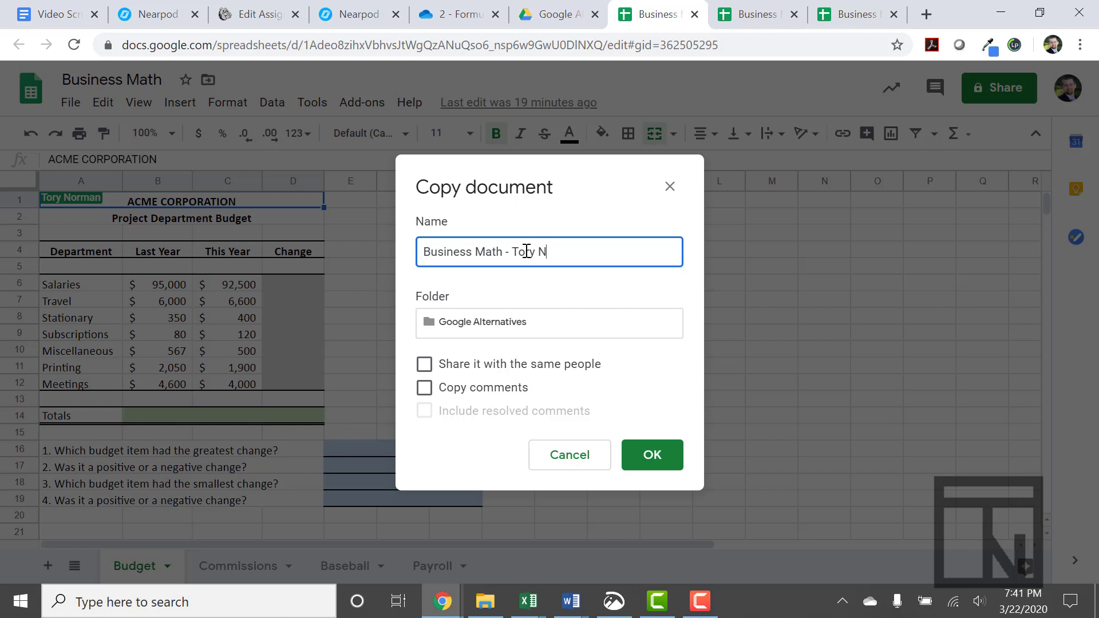
pyautogui.click(667, 452)
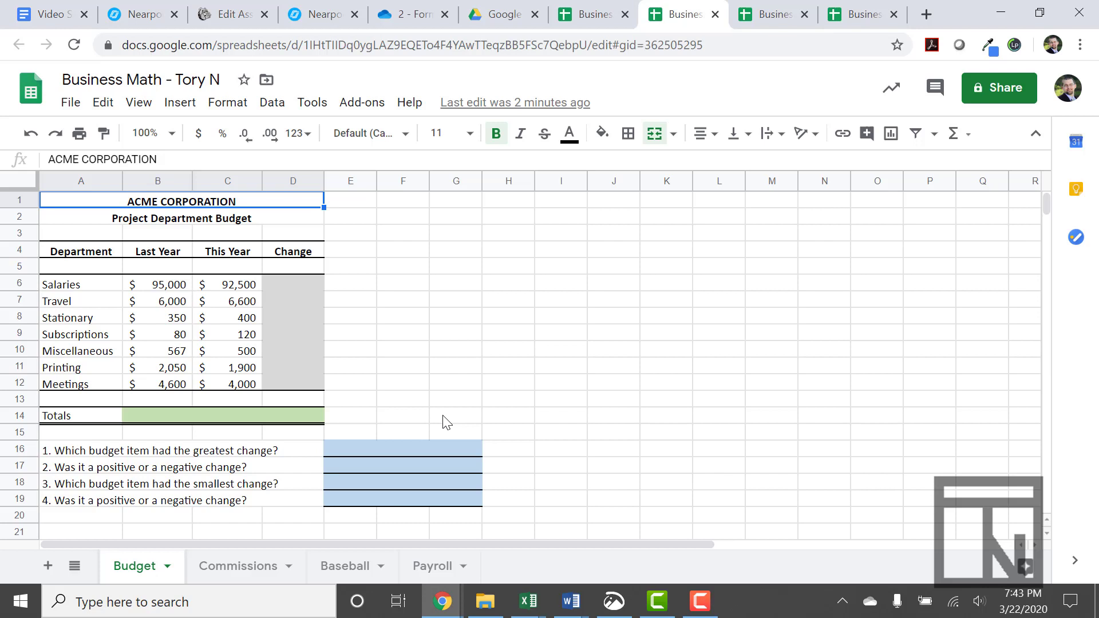
pyautogui.click(283, 286)
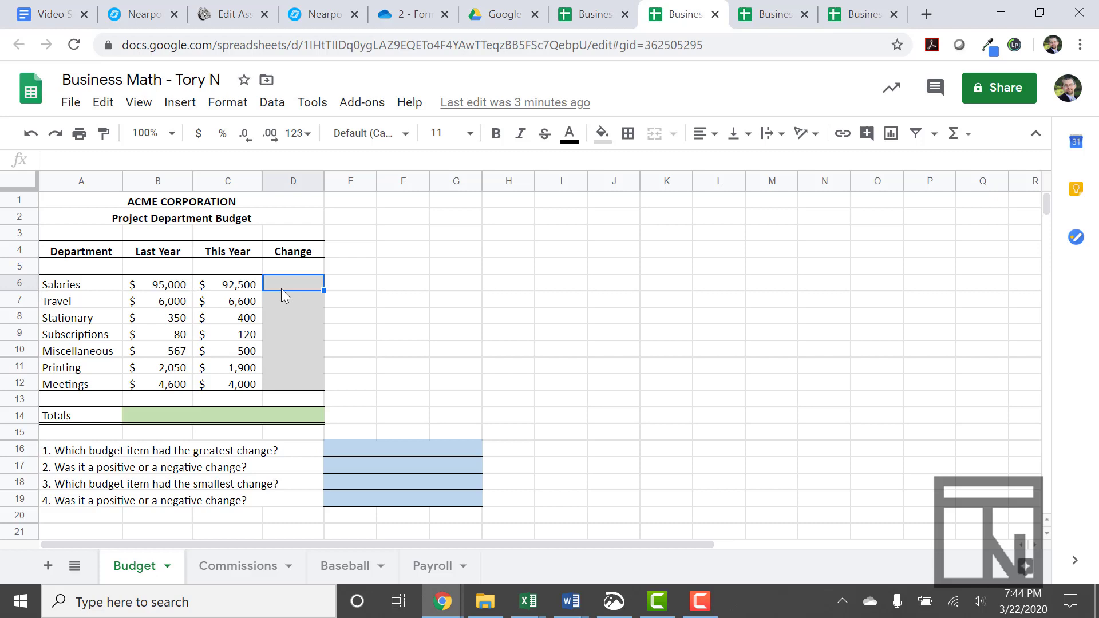
pyautogui.write('92500')
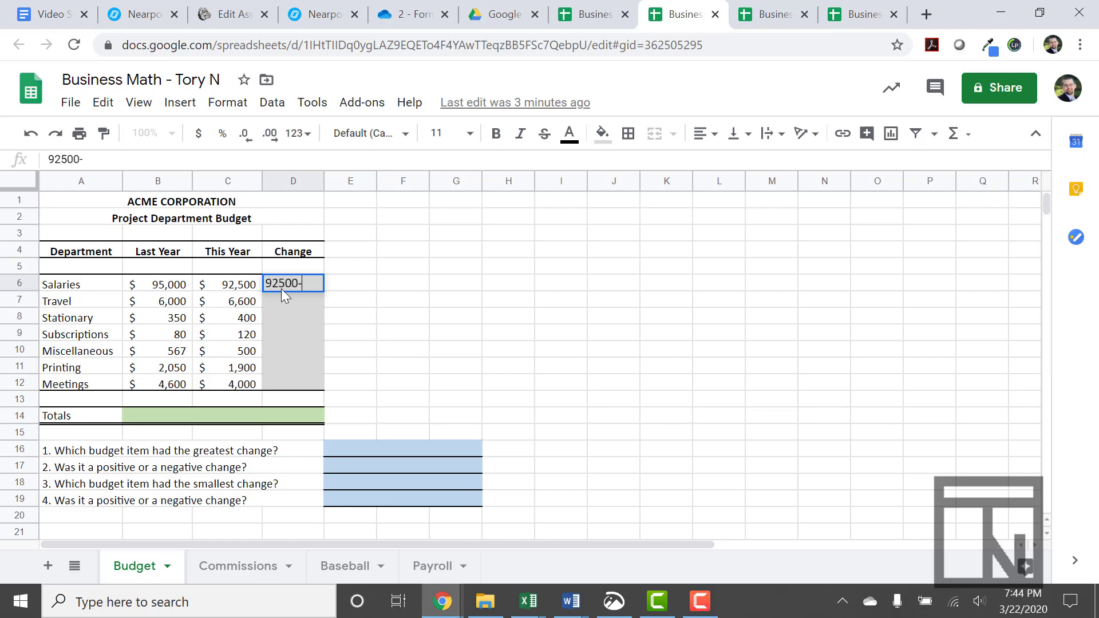
pyautogui.write('-95000')
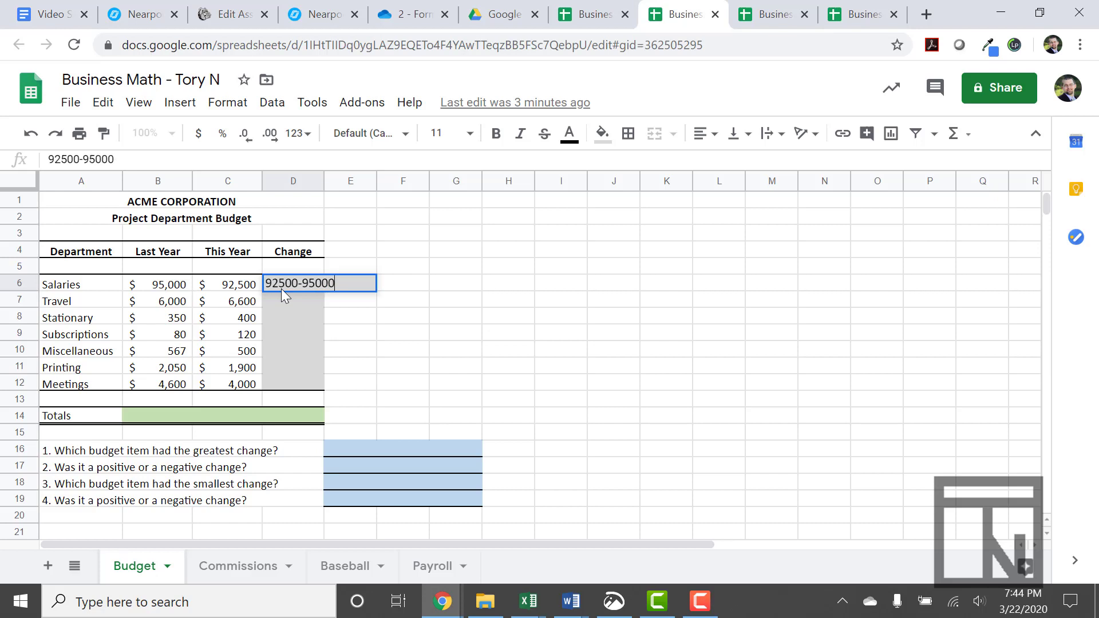
pyautogui.press('Return')
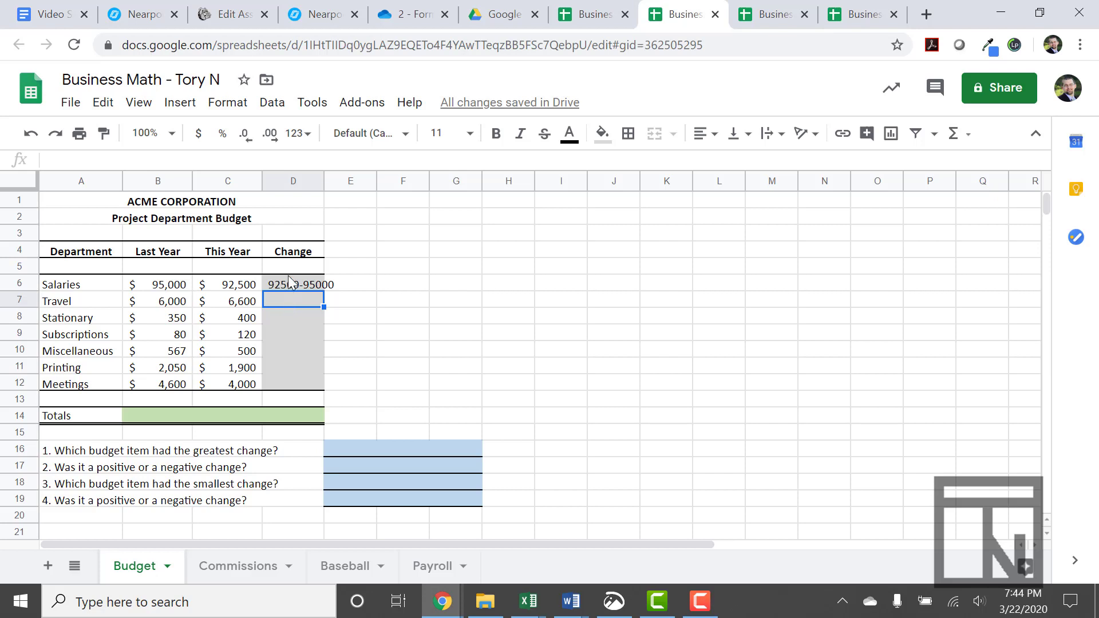
pyautogui.click(289, 285)
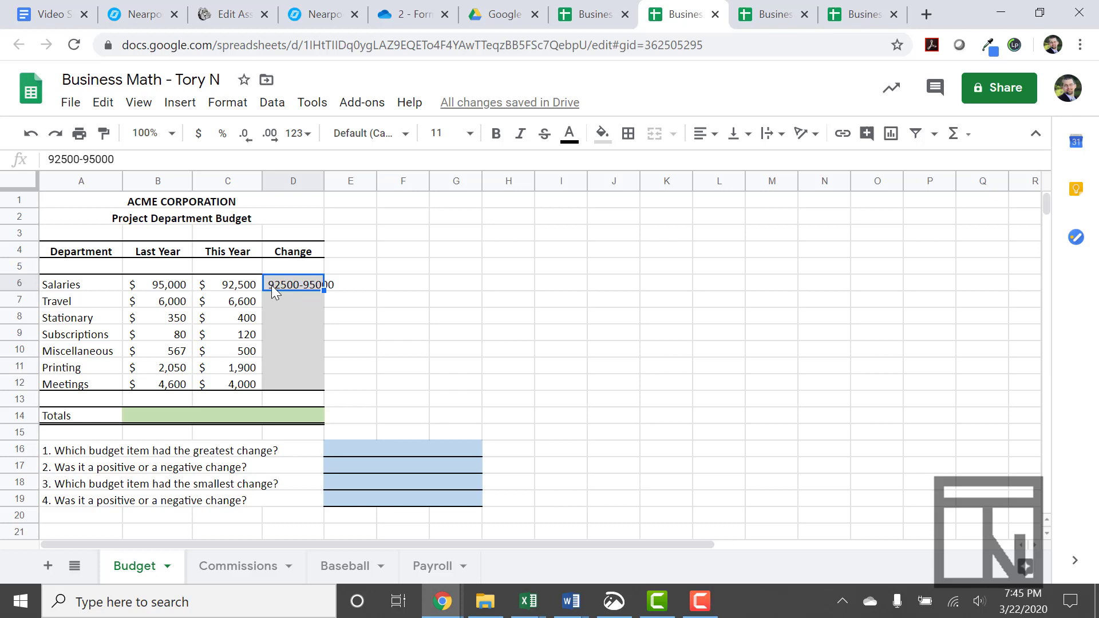
pyautogui.doubleClick(271, 285)
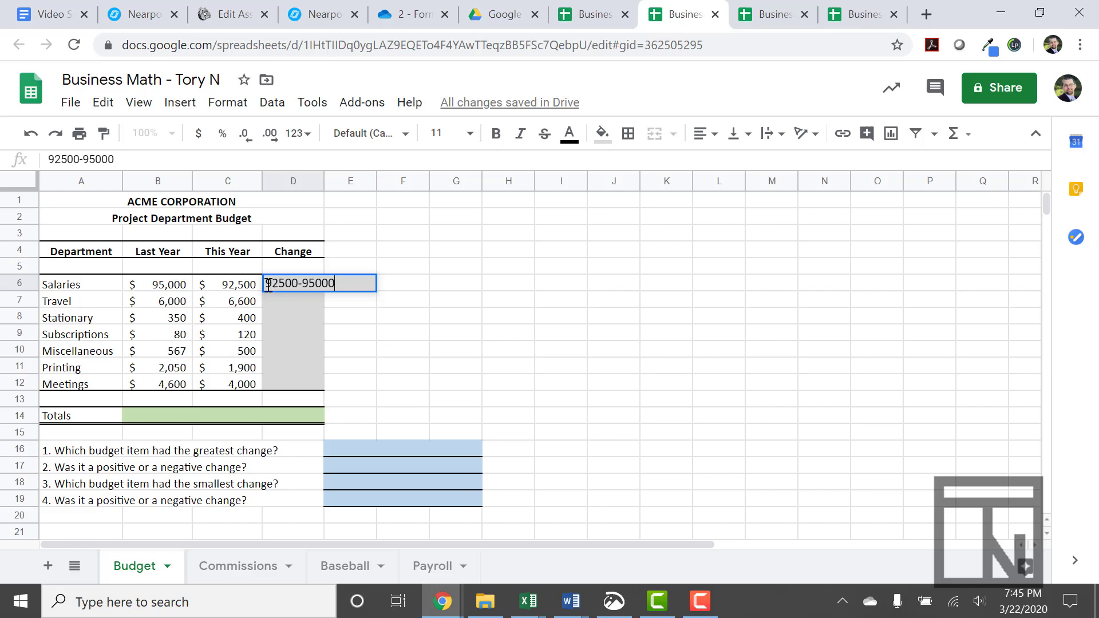
pyautogui.click(267, 284)
pyautogui.press('Return')
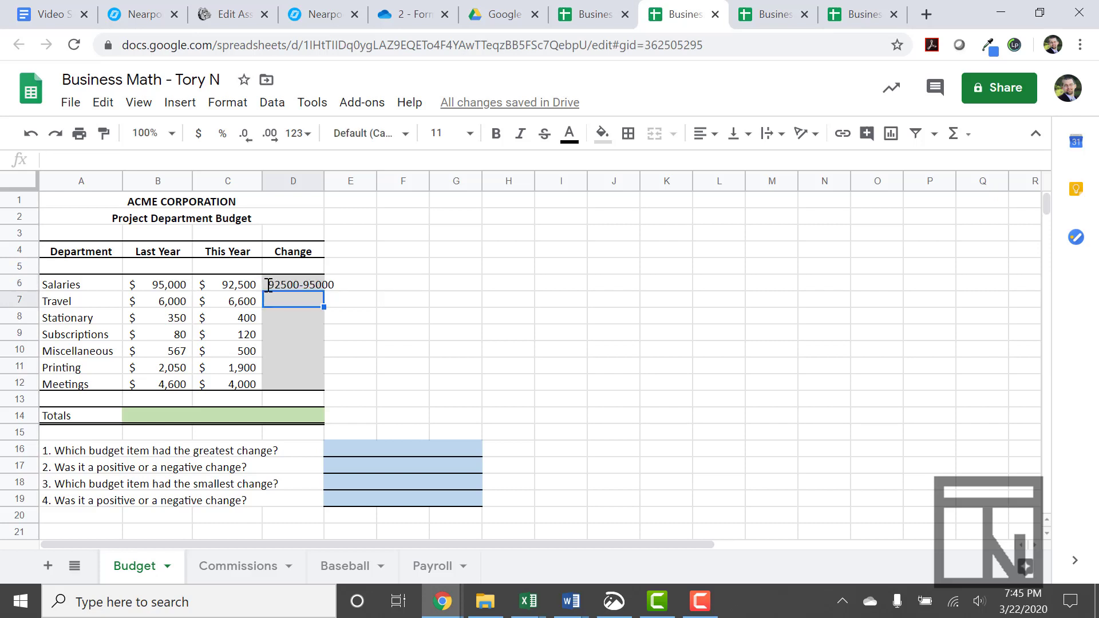
pyautogui.click(104, 158)
pyautogui.click(302, 286)
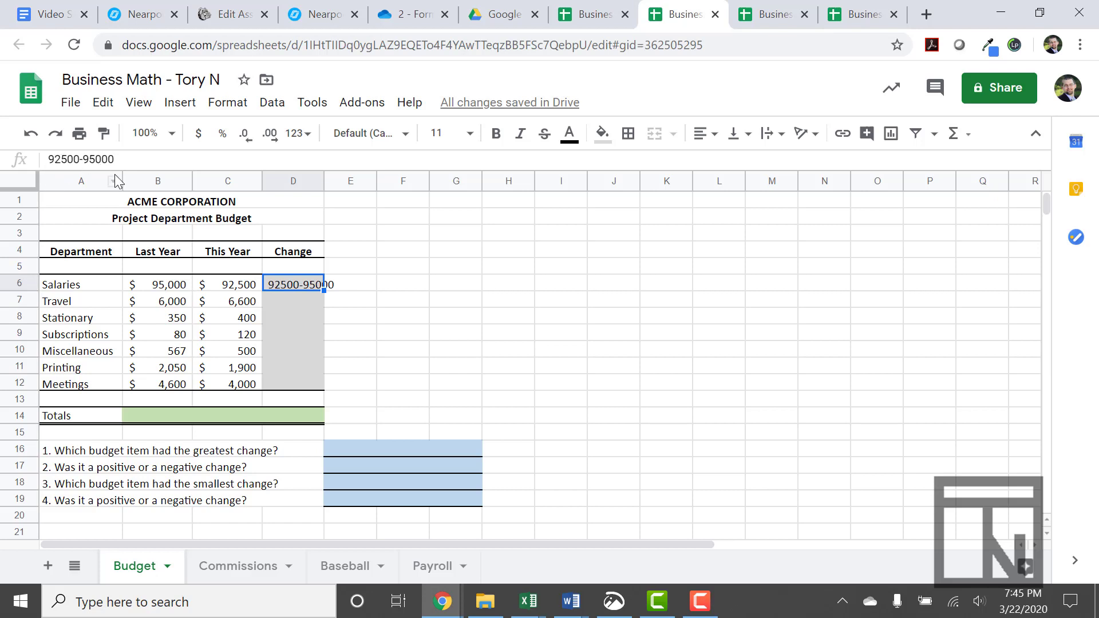
pyautogui.click(51, 162)
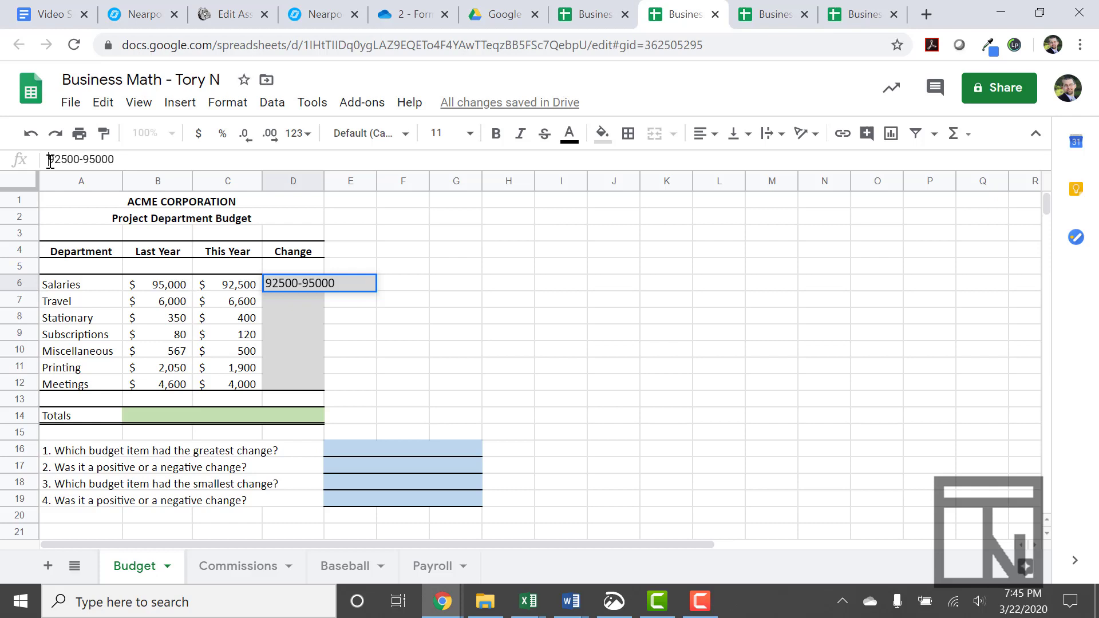
pyautogui.write('=')
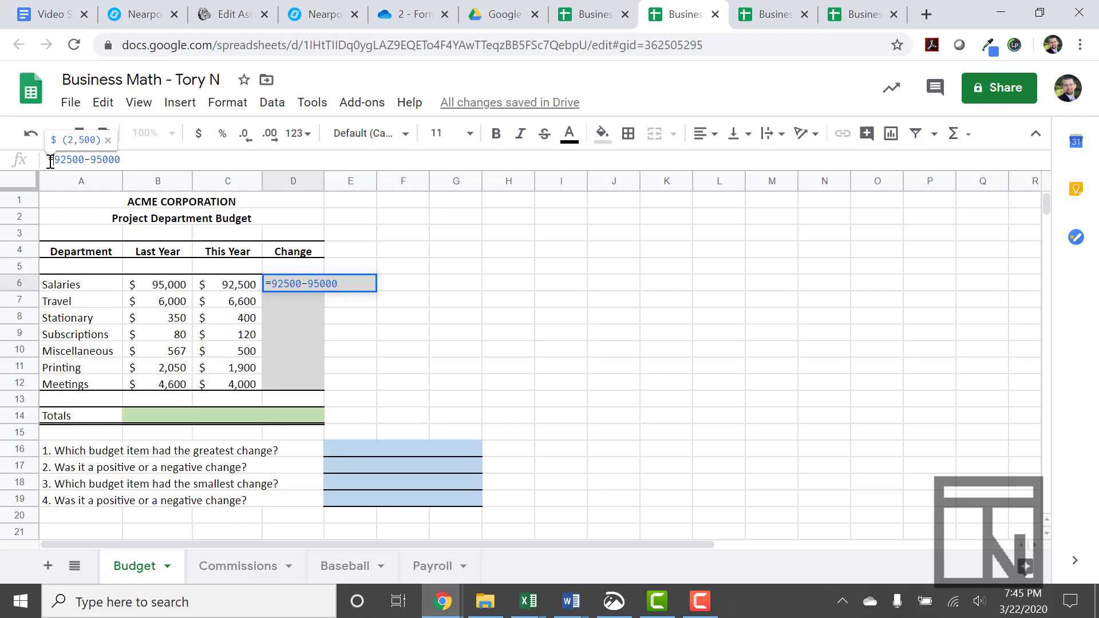
pyautogui.press('Return')
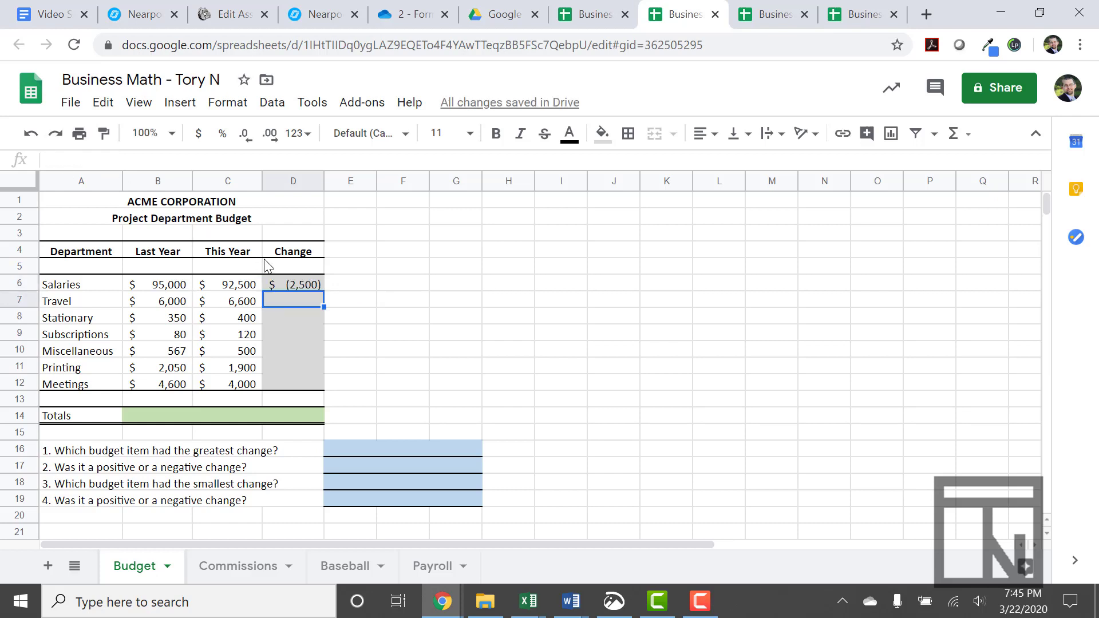
pyautogui.click(282, 284)
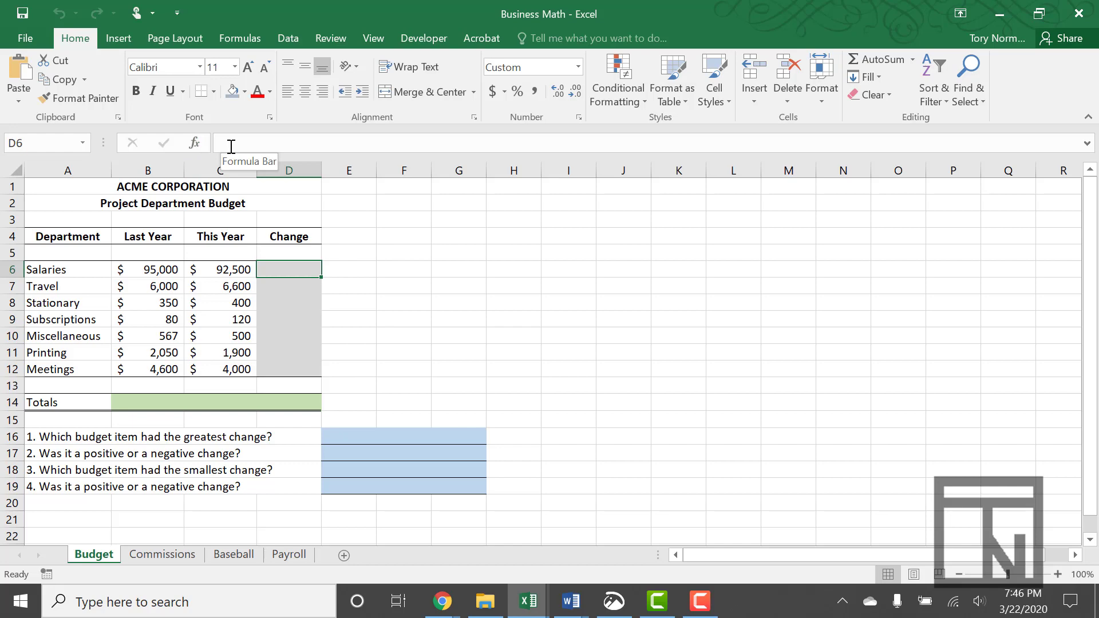
# Switch back from Excel to the Google Sheets copy and set the This Year amount for Salaries in C6 to 93500
pyautogui.hotkey('alt', 'Tab')
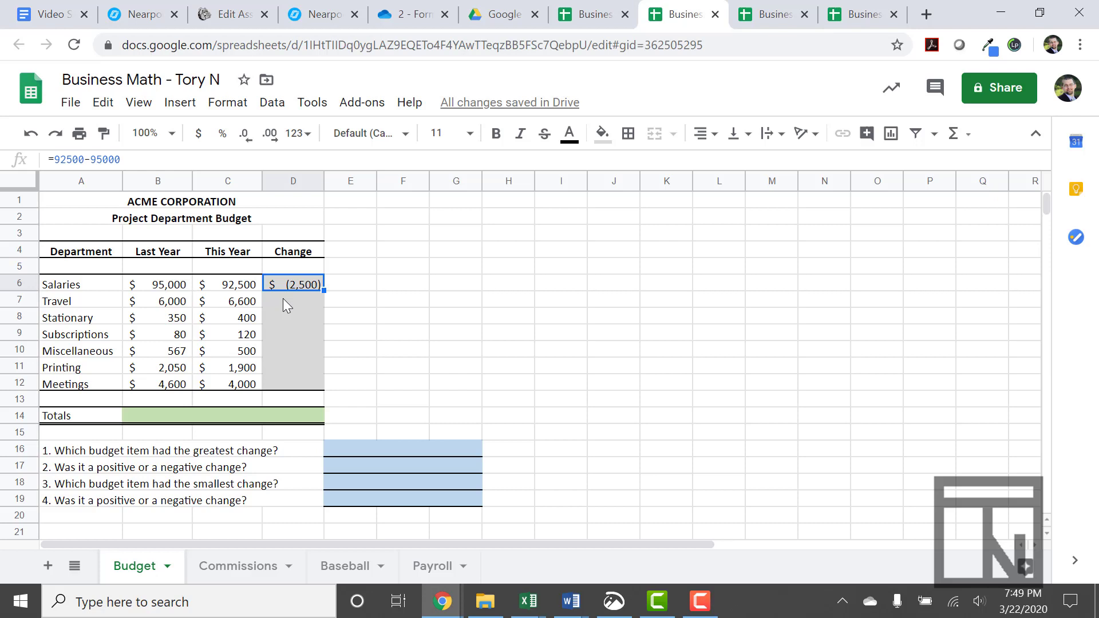
pyautogui.click(247, 286)
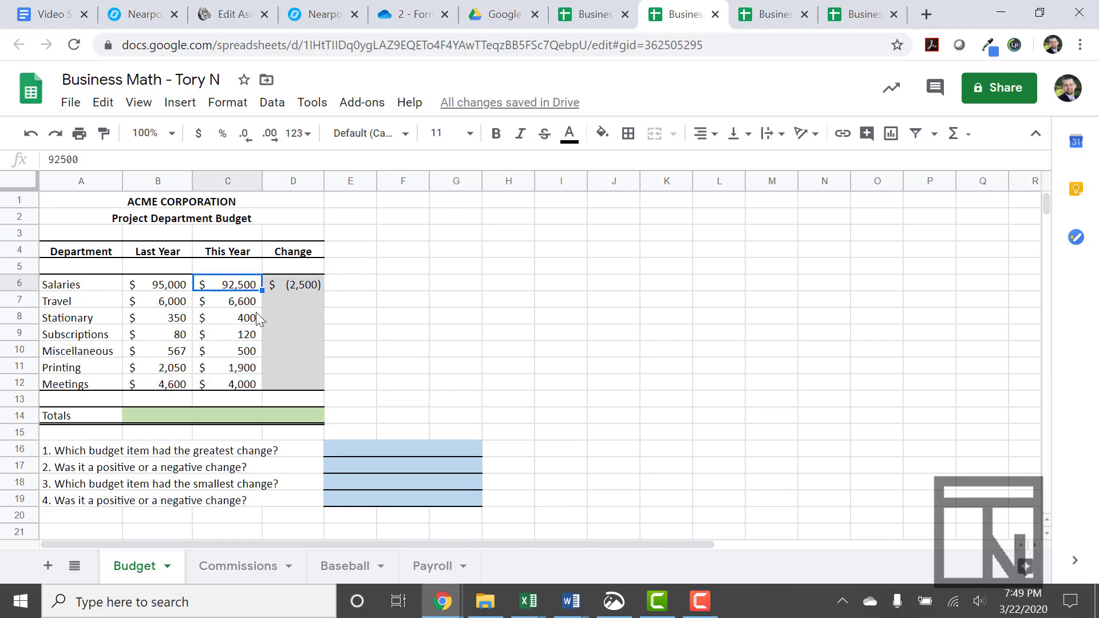
pyautogui.write('932')
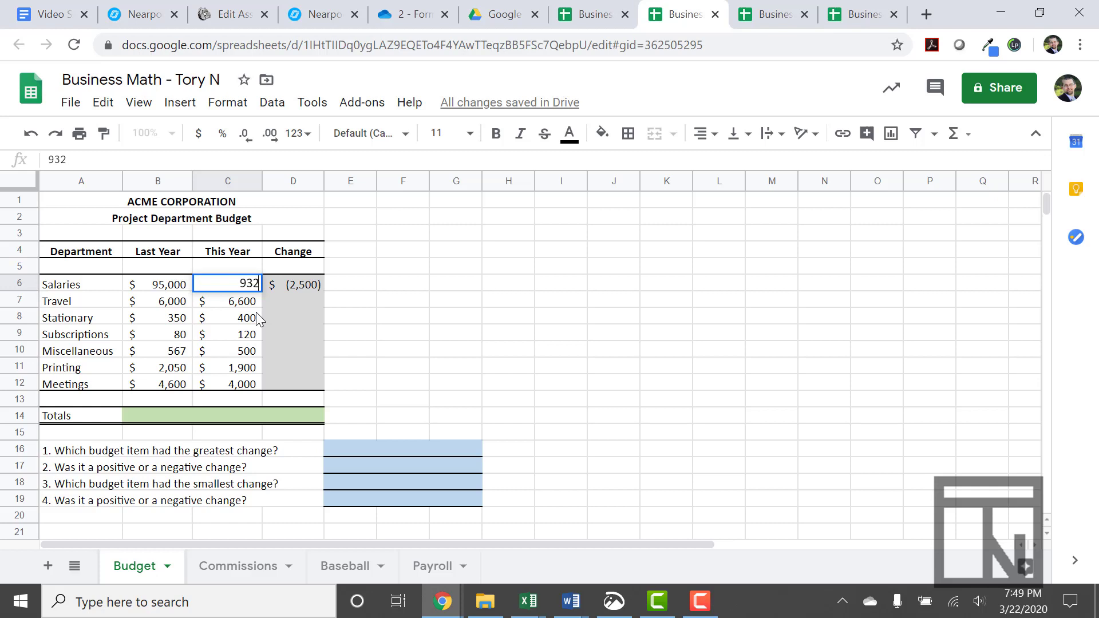
pyautogui.press('BackSpace')
pyautogui.write('500')
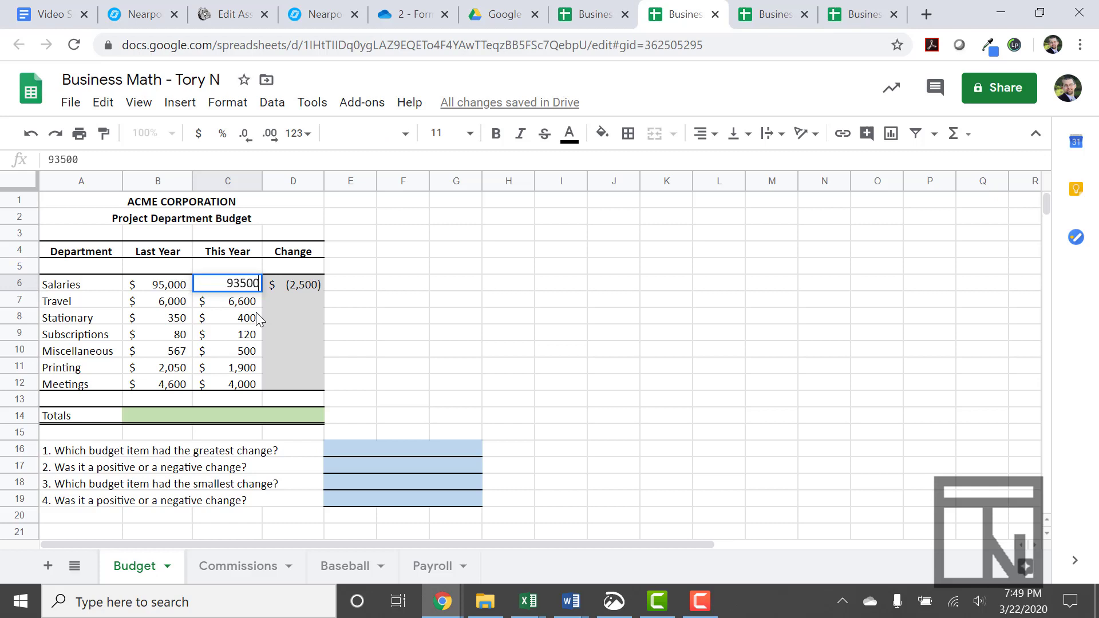
pyautogui.press('Return')
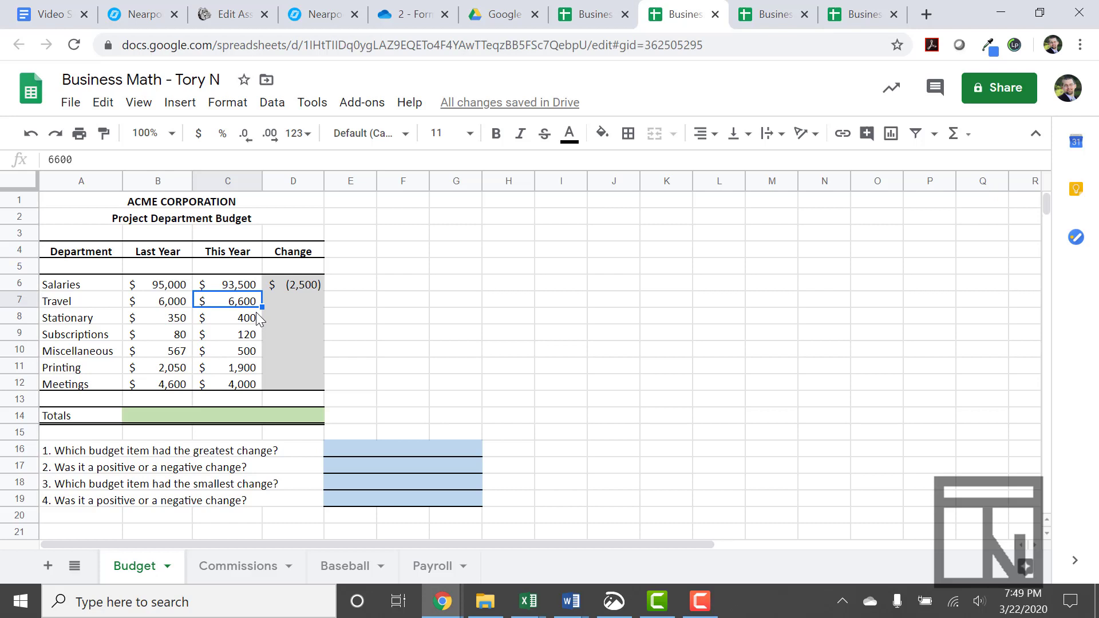
# Replace the fixed numbers in the Salaries change formula in D6 with cell references so it is =C6-B6
pyautogui.click(314, 290)
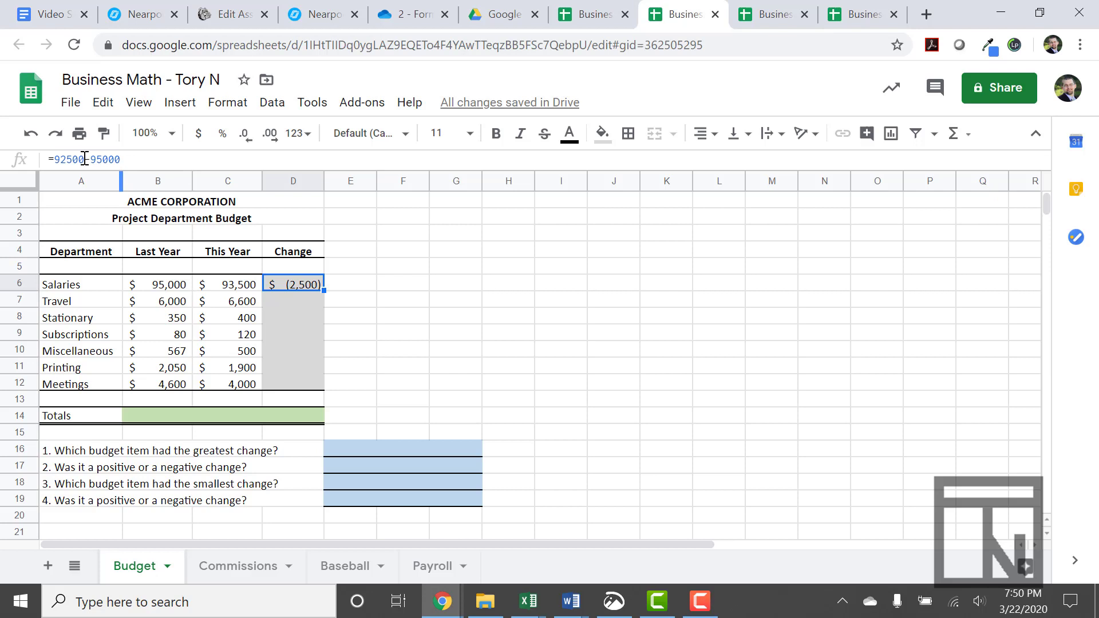
pyautogui.moveTo(85, 159); pyautogui.dragTo(56, 161)
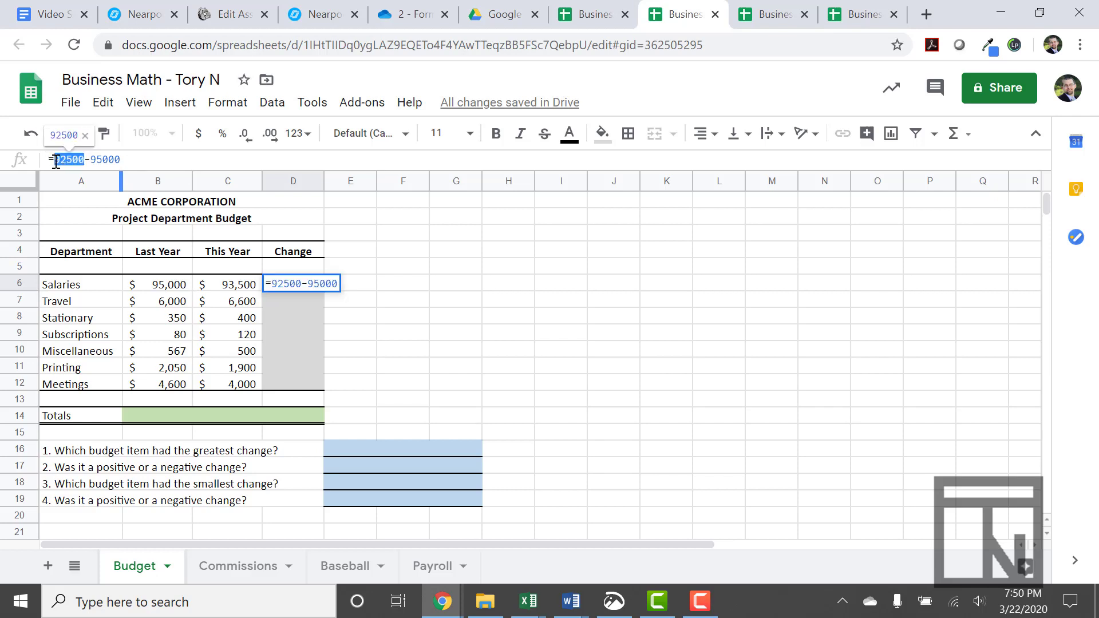
pyautogui.press('BackSpace')
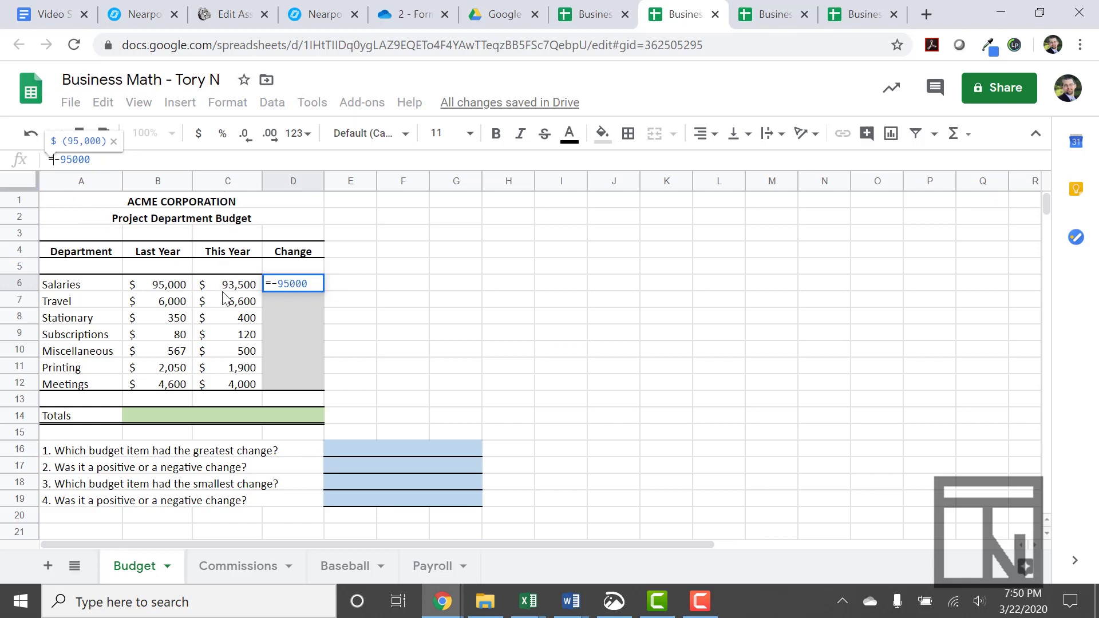
pyautogui.write('C6')
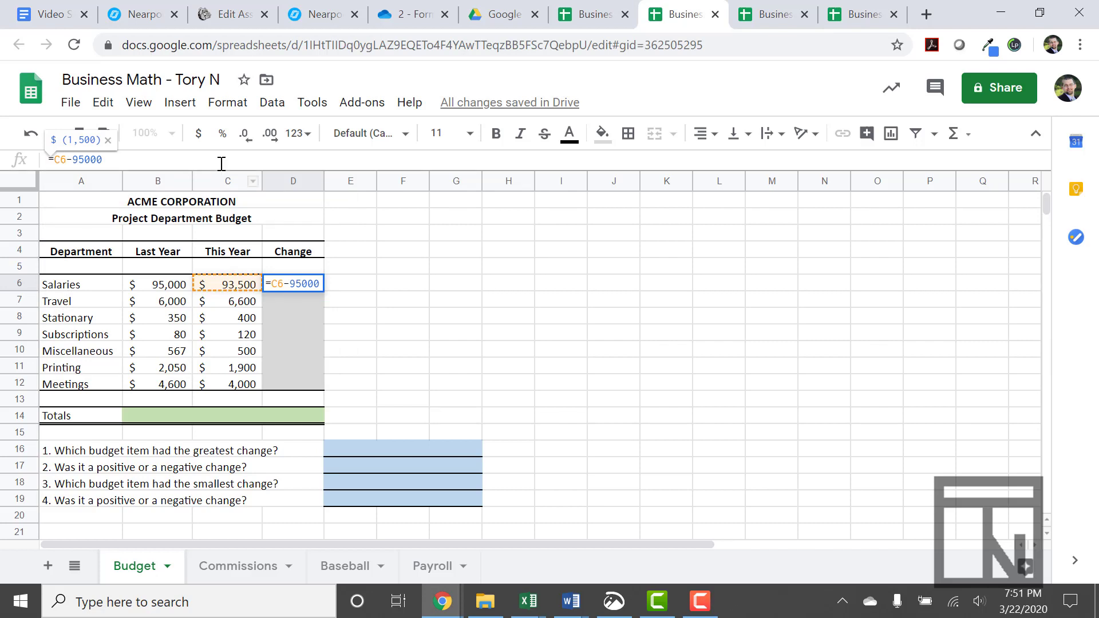
pyautogui.click(107, 159)
pyautogui.press('BackSpace')
pyautogui.press('BackSpace')
pyautogui.press('BackSpace')
pyautogui.press('BackSpace')
pyautogui.press('BackSpace')
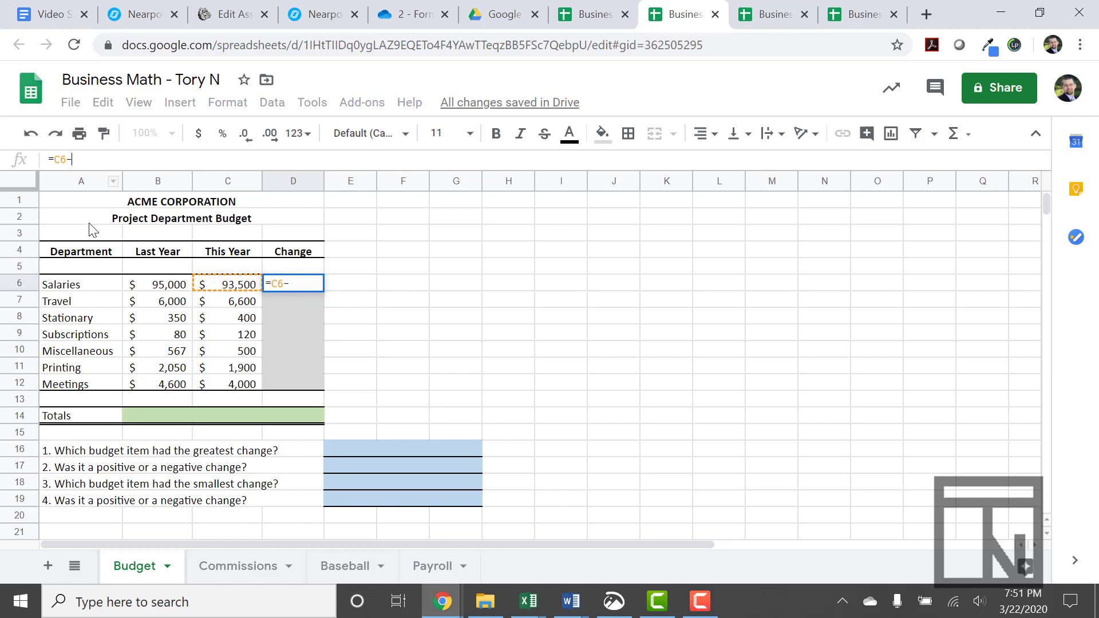
pyautogui.click(157, 289)
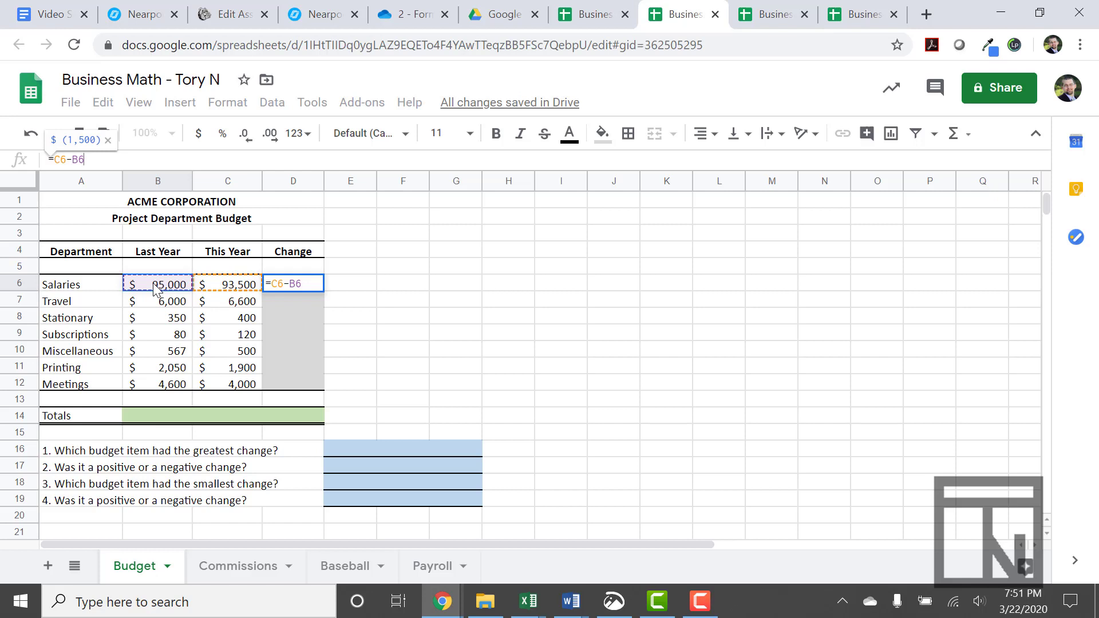
pyautogui.press('Return')
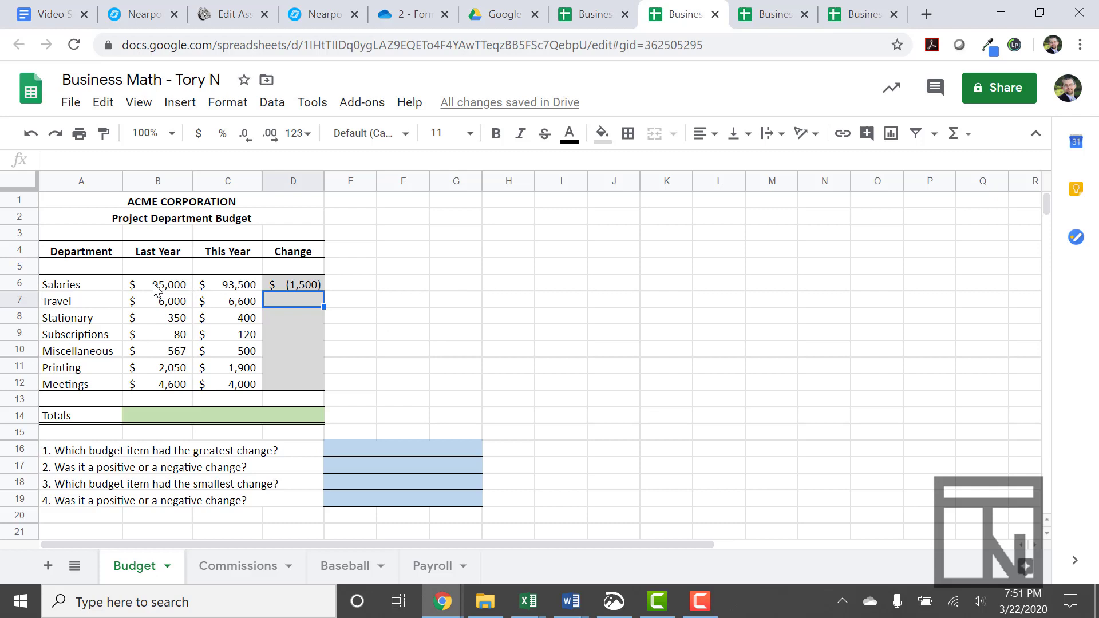
# Set the This Year amount for Salaries in C6 to 92500
pyautogui.click(210, 291)
pyautogui.click(62, 157)
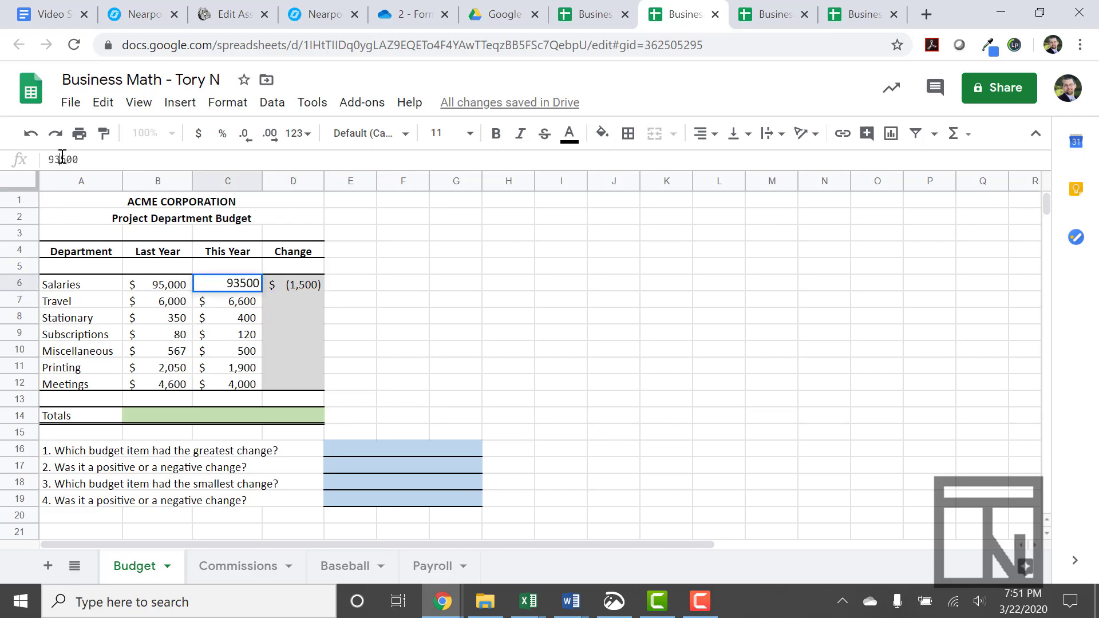
pyautogui.press('BackSpace')
pyautogui.write('2')
pyautogui.press('Return')
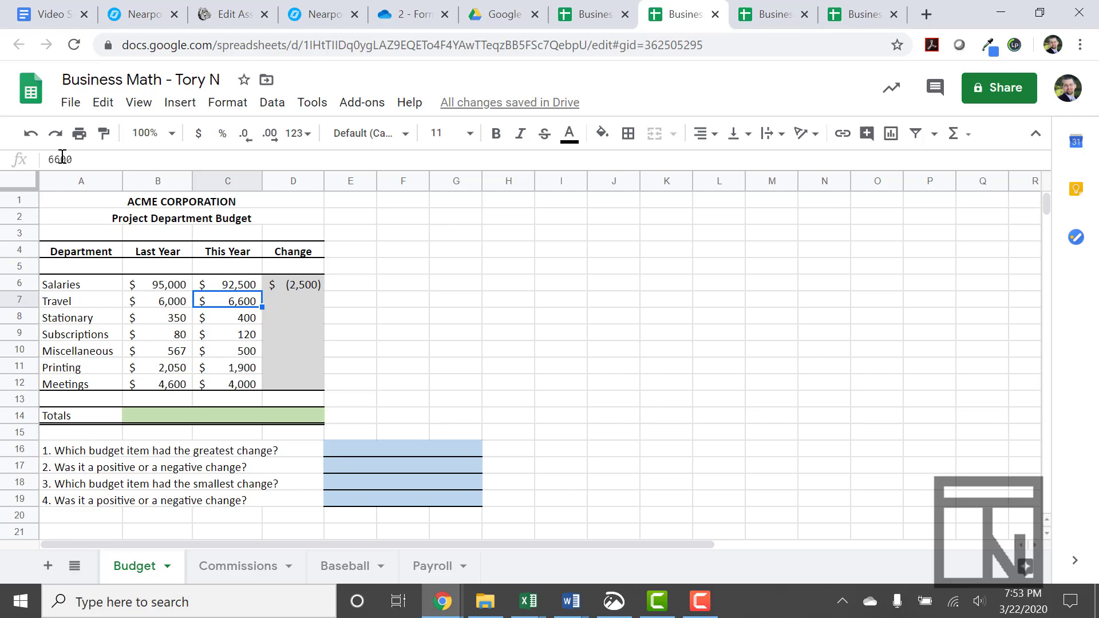
# Fill the change formula from D6 down through D12 for the remaining budget items
pyautogui.click(302, 290)
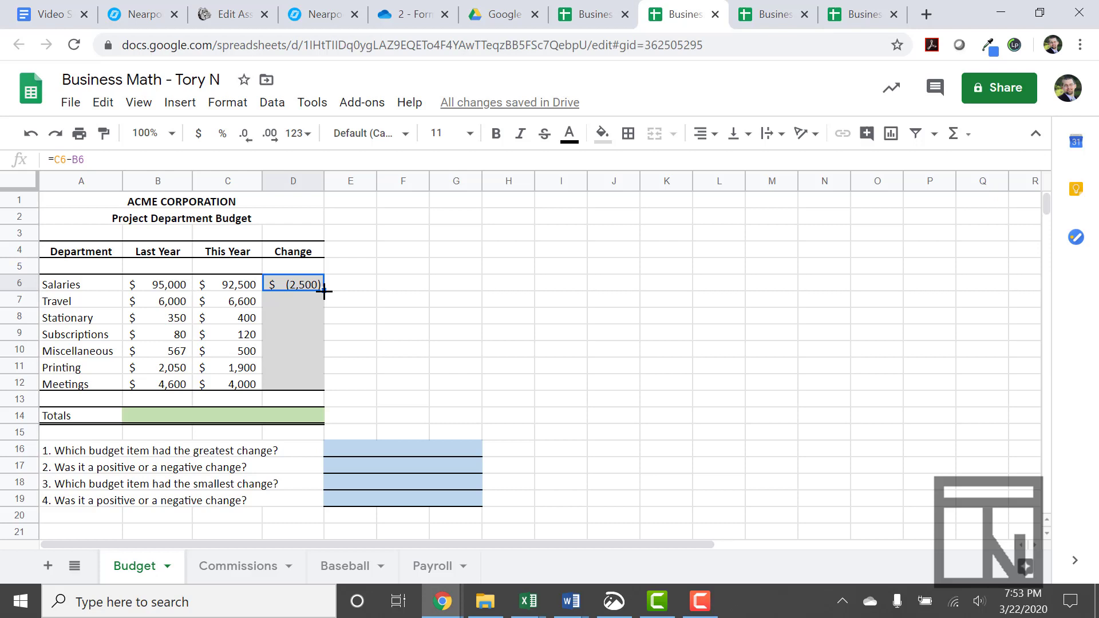
pyautogui.moveTo(324, 291); pyautogui.dragTo(319, 380)
pyautogui.moveTo(319, 380); pyautogui.dragTo(319, 380)
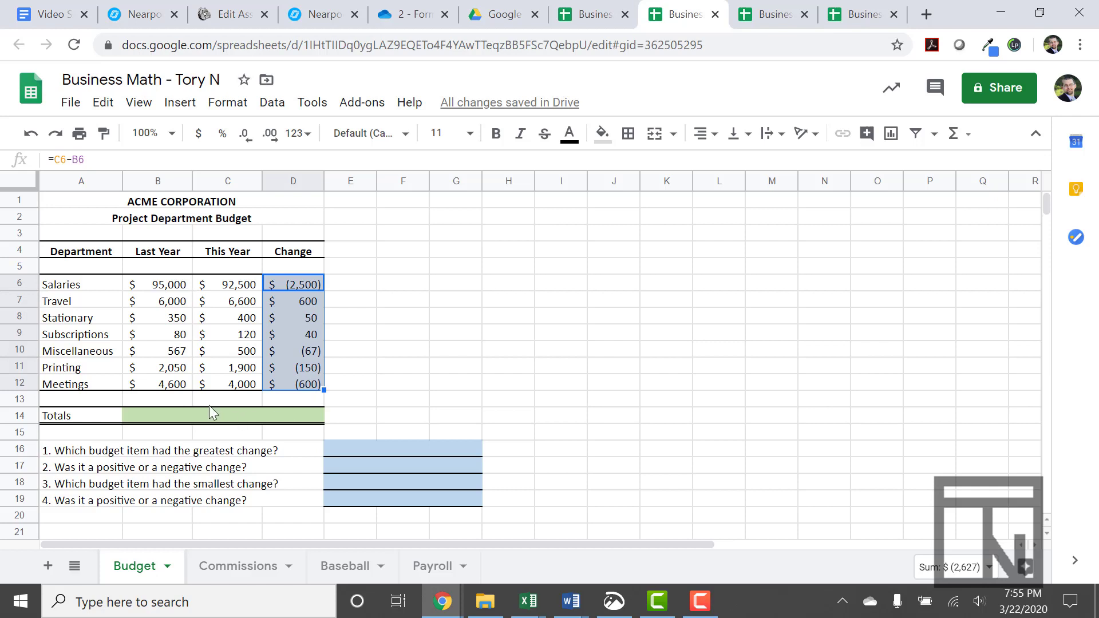
# Try to total the Last Year column in B14 by adding individual cells with =B6+B7+B8, and clear those references
pyautogui.click(169, 415)
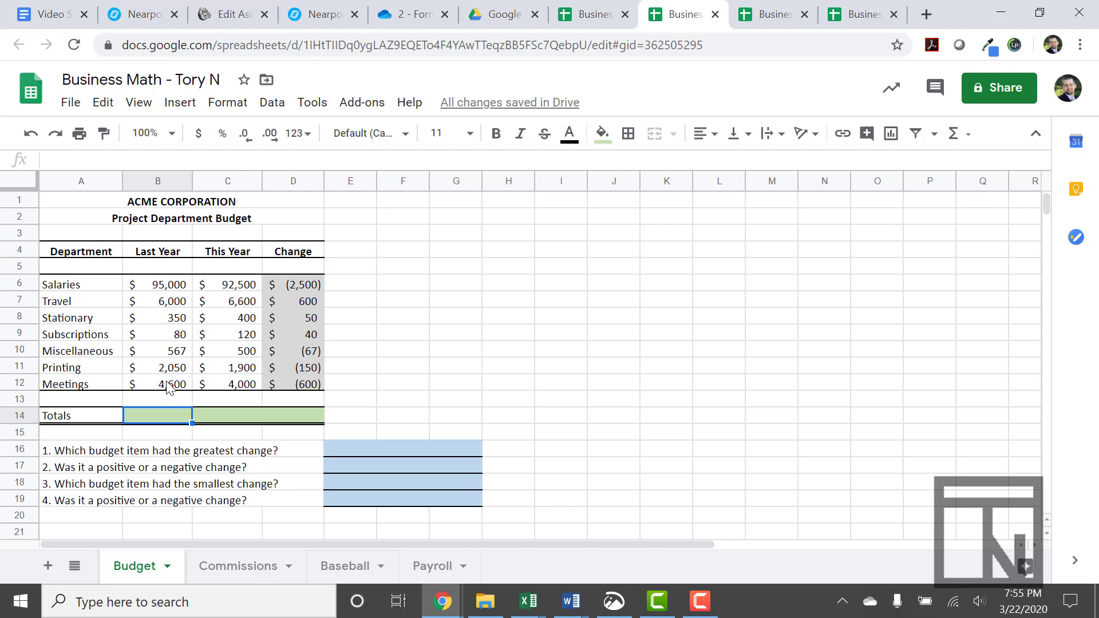
pyautogui.write('=')
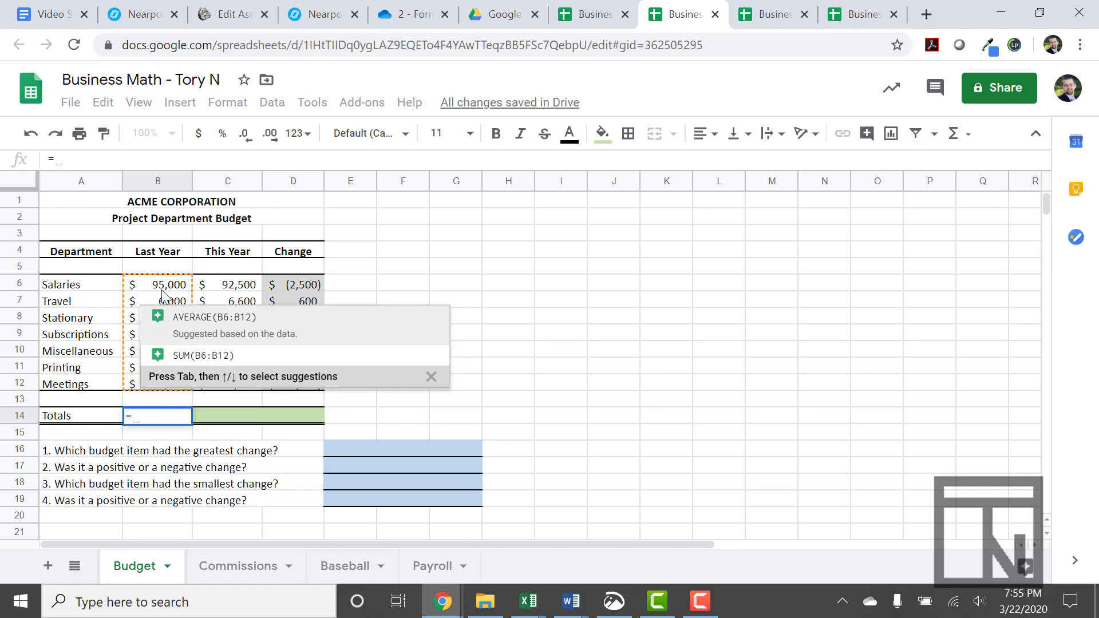
pyautogui.write('B')
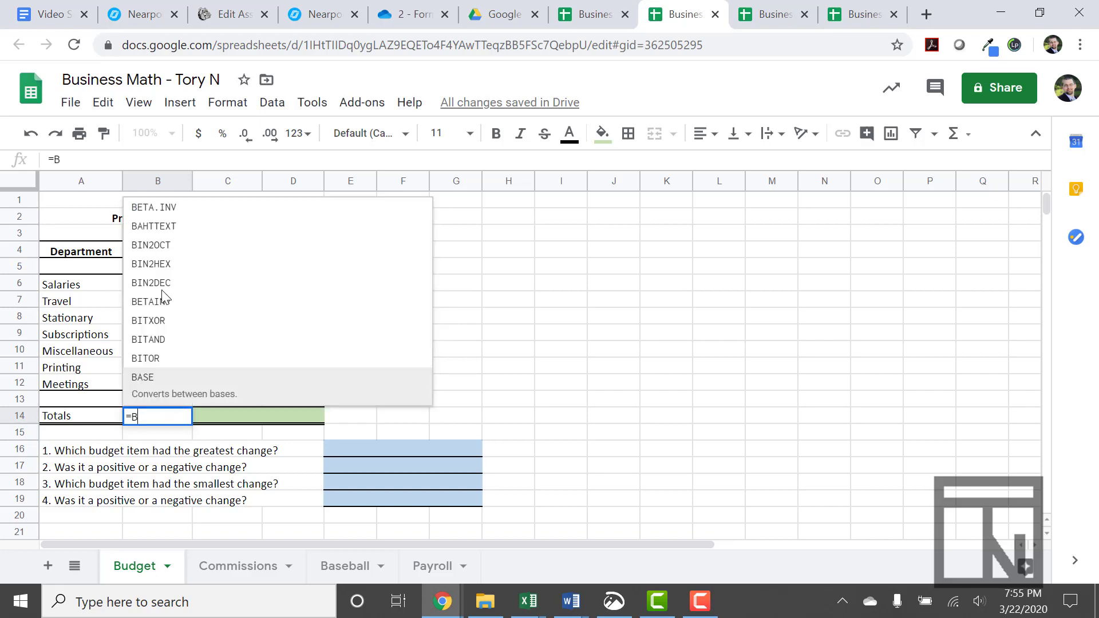
pyautogui.write('6+')
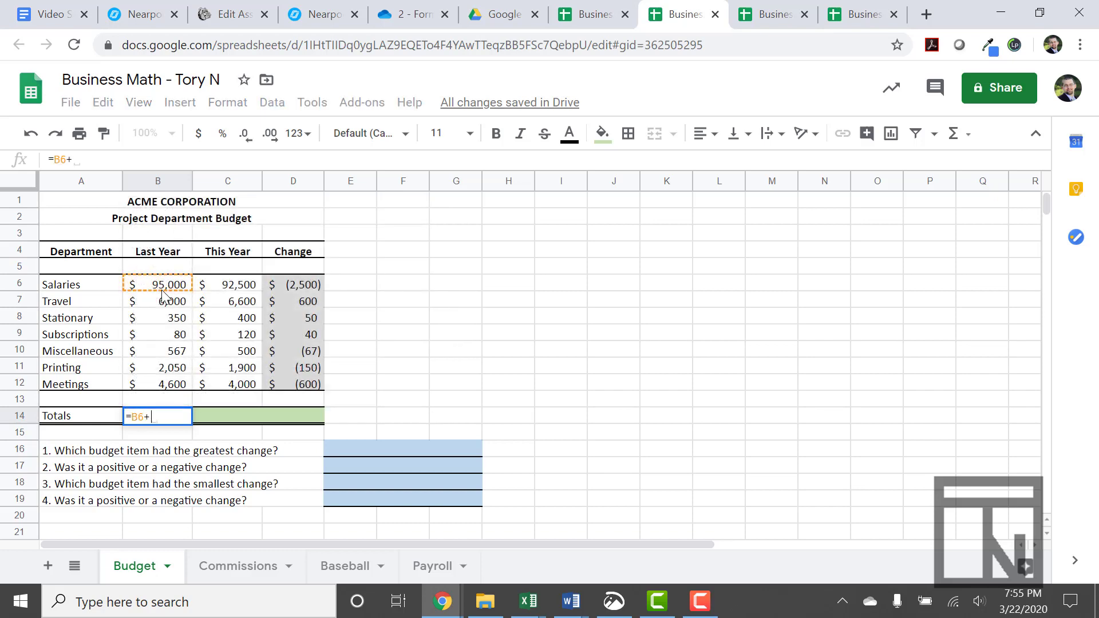
pyautogui.write('B')
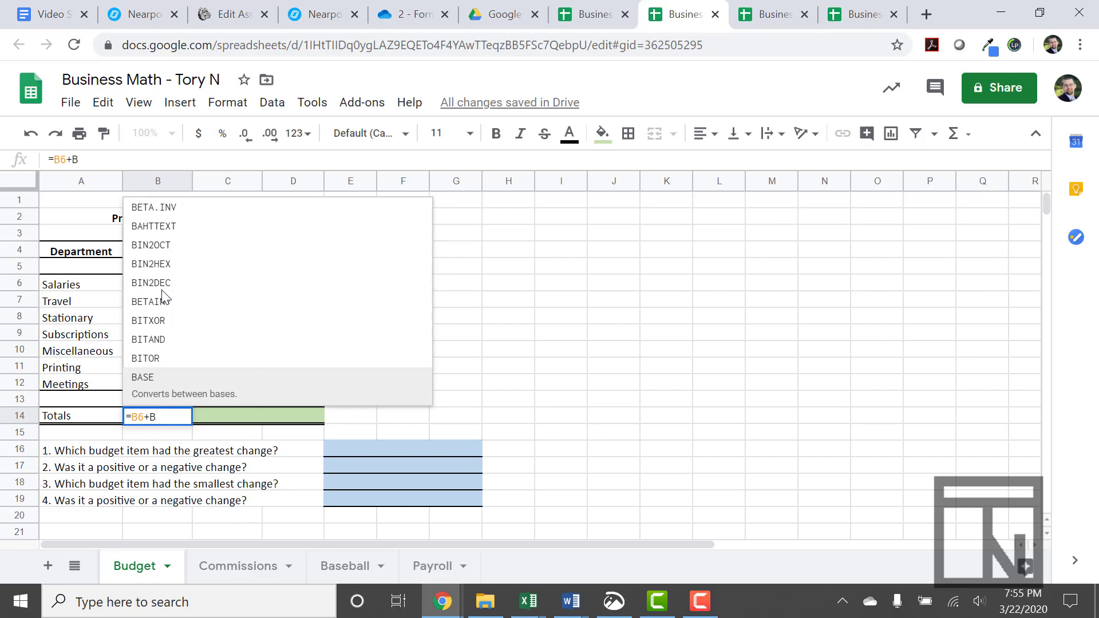
pyautogui.write('7')
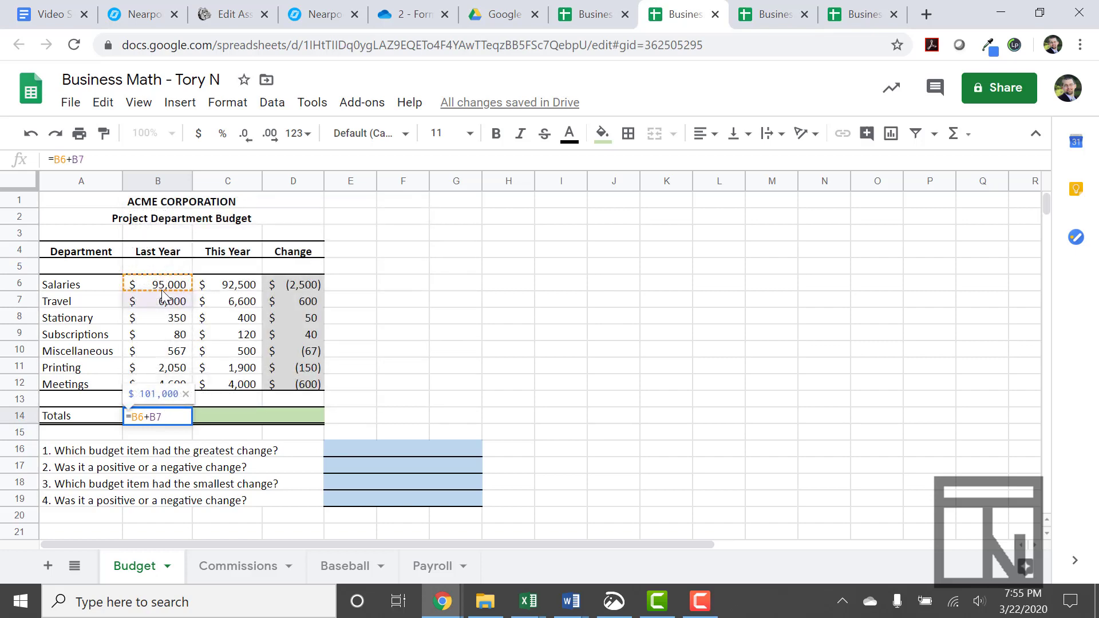
pyautogui.write('+B8')
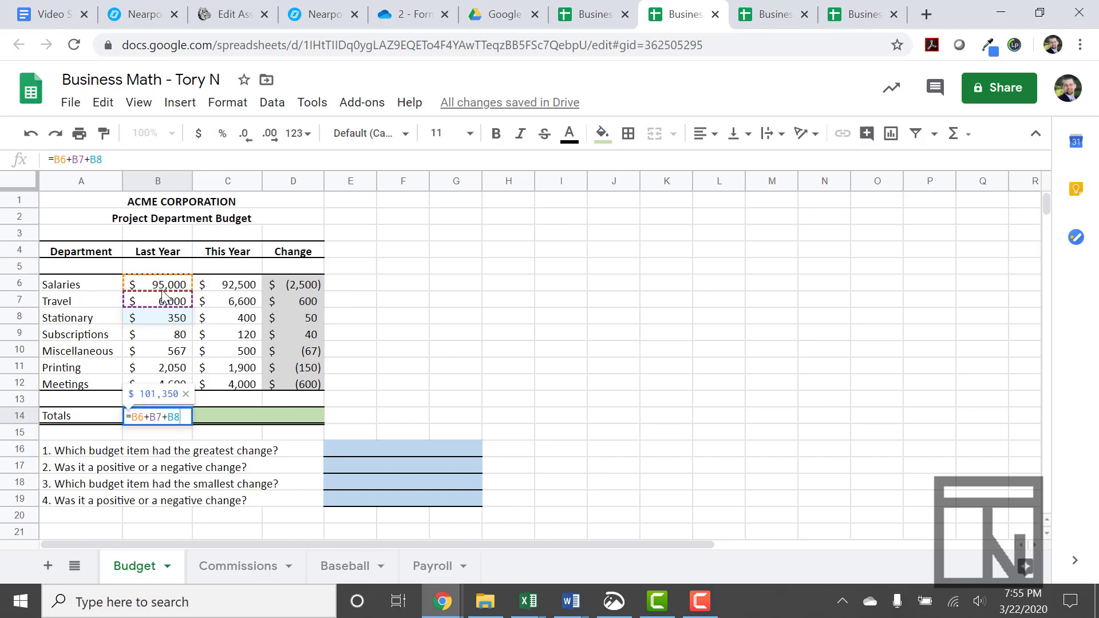
pyautogui.press('BackSpace')
pyautogui.press('BackSpace')
pyautogui.press('BackSpace')
pyautogui.press('BackSpace')
pyautogui.press('BackSpace')
pyautogui.press('BackSpace')
pyautogui.press('BackSpace')
pyautogui.press('BackSpace')
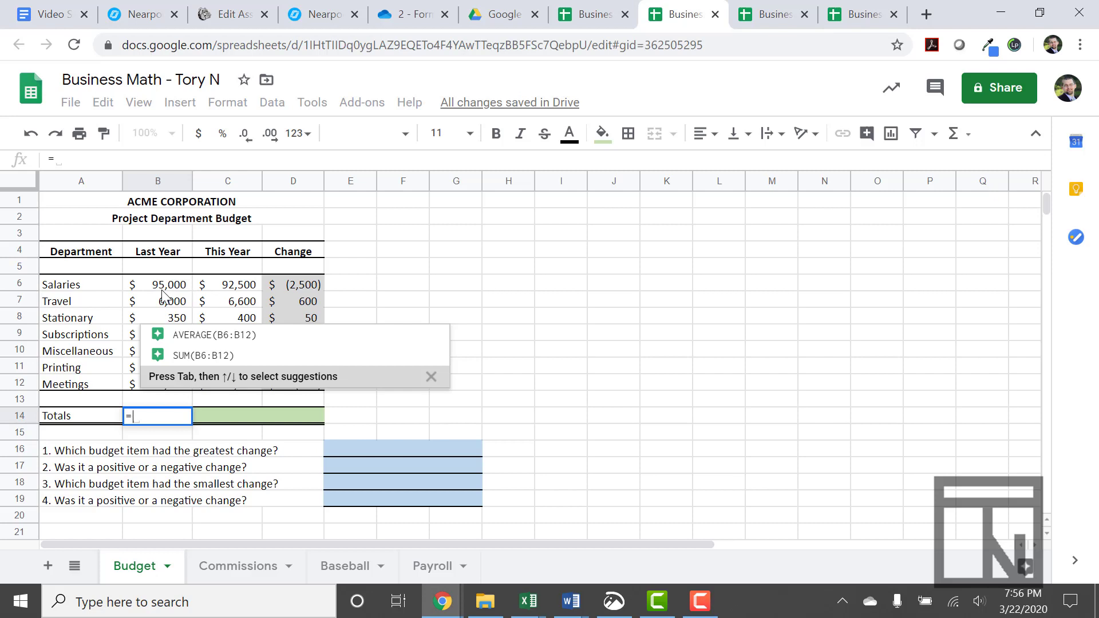
# Total the Last Year column in B14 with the formula =SUM(B6:B12)
pyautogui.press('BackSpace')
pyautogui.write('SUM')
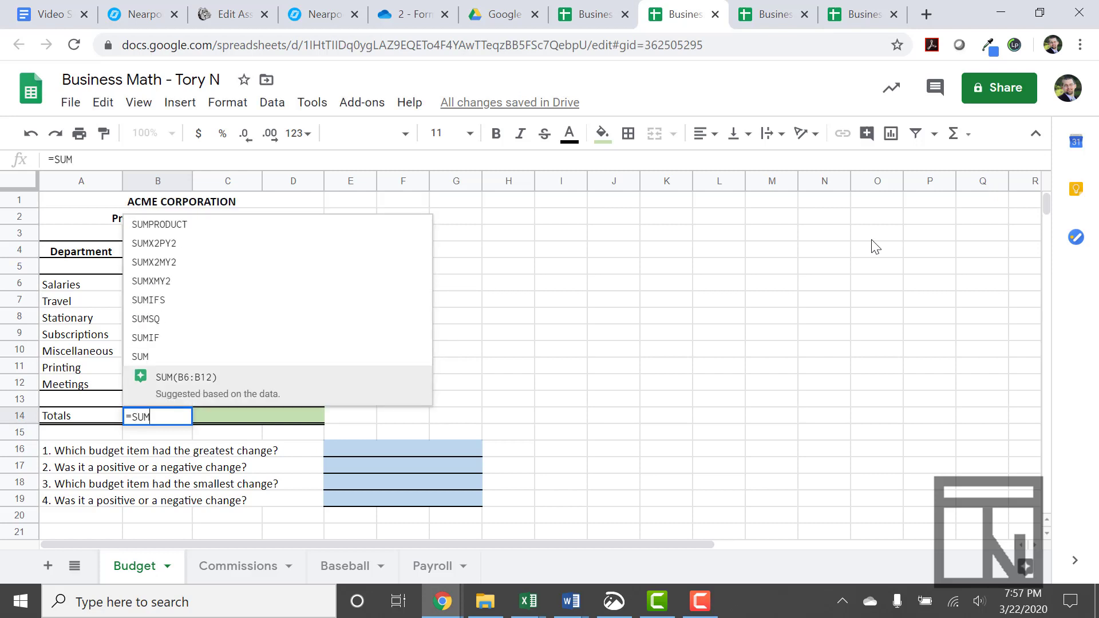
pyautogui.write('(')
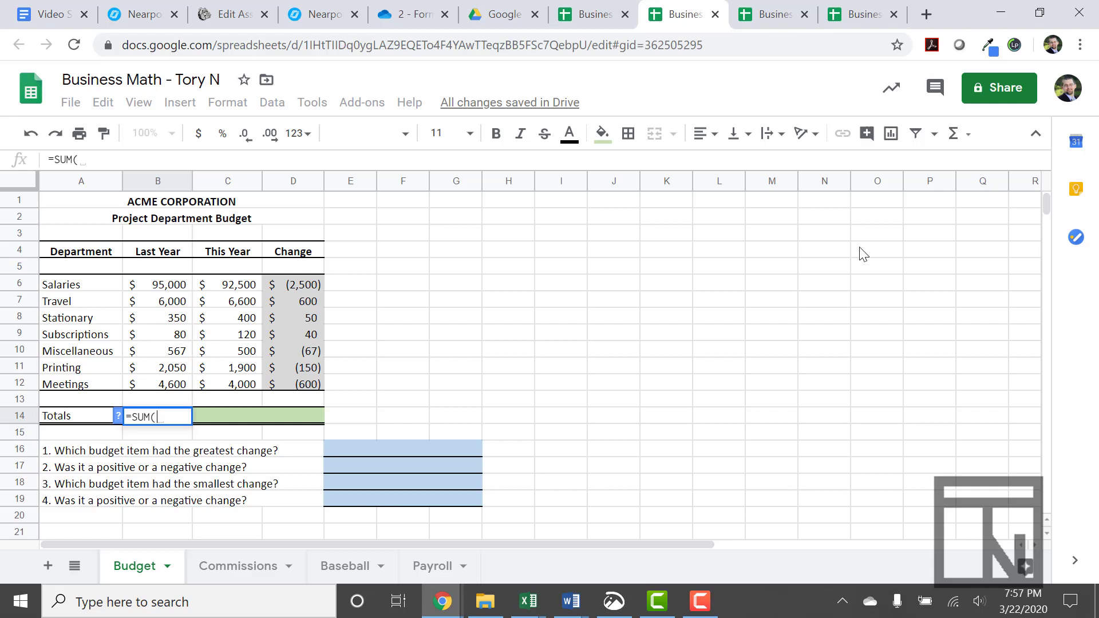
pyautogui.click(167, 284)
pyautogui.moveTo(165, 298); pyautogui.dragTo(162, 390)
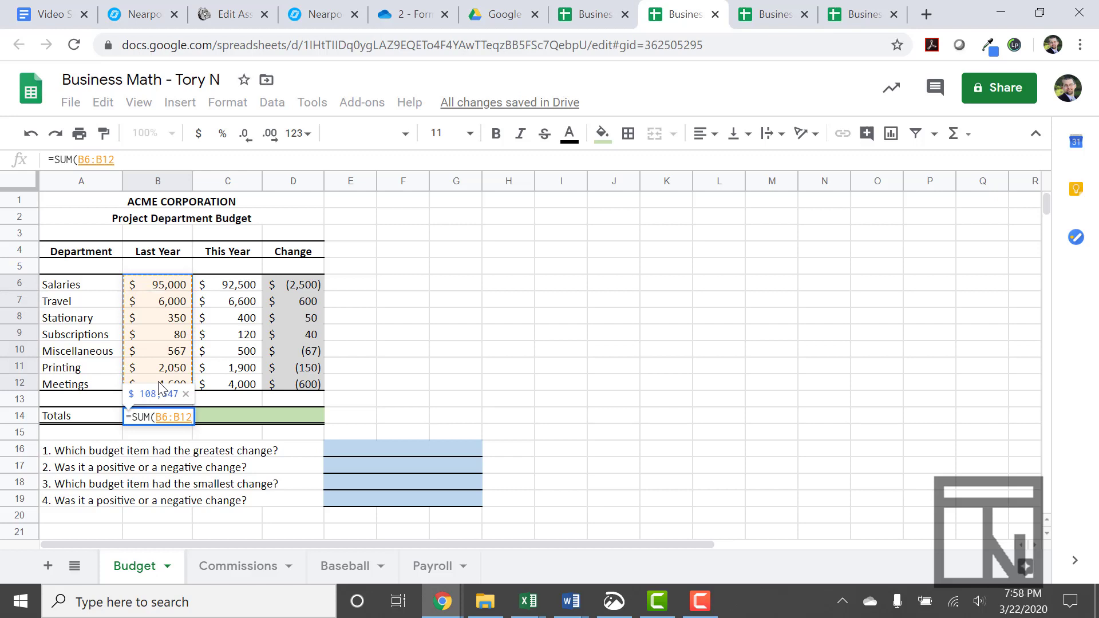
pyautogui.write(')')
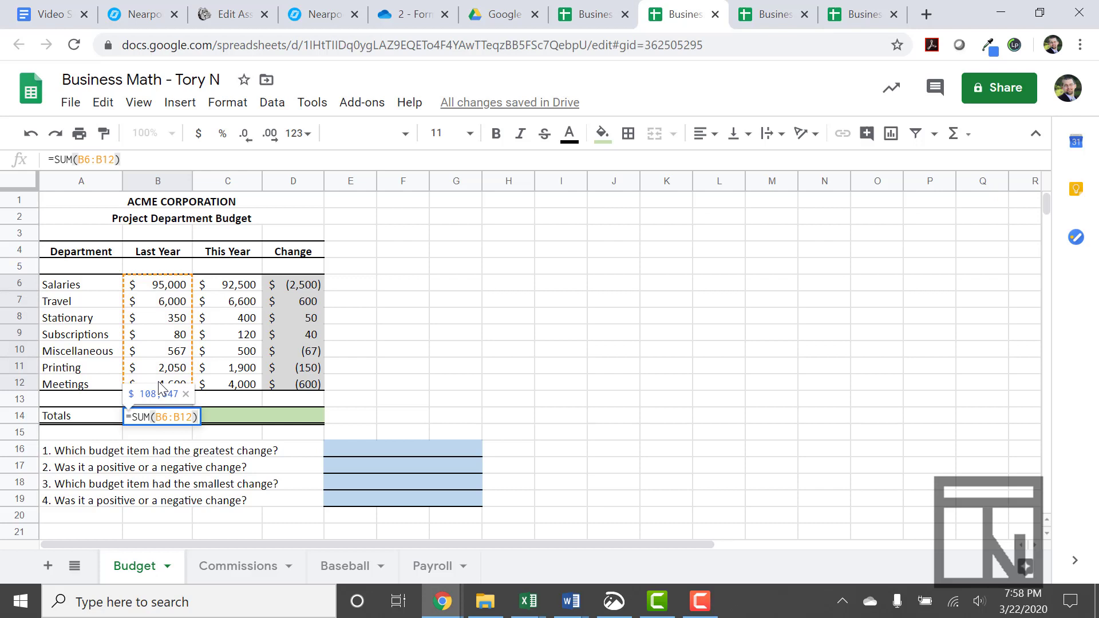
pyautogui.press('Return')
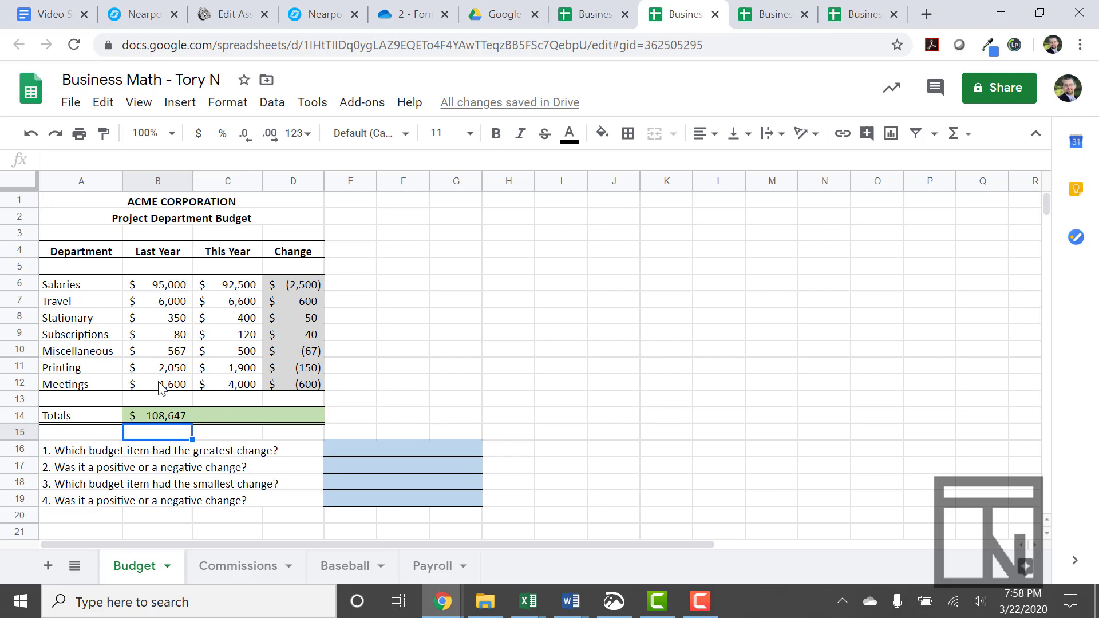
# Select the This Year total cell C14, view the available functions, and check Excel's AutoSum before returning to Google Sheets
pyautogui.click(224, 413)
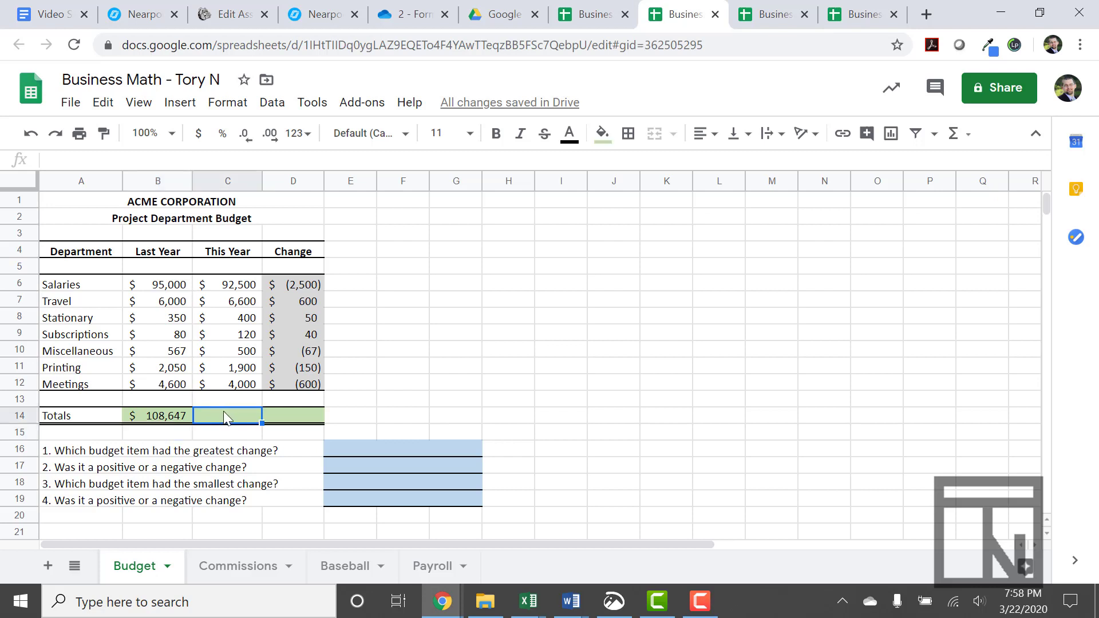
pyautogui.click(973, 147)
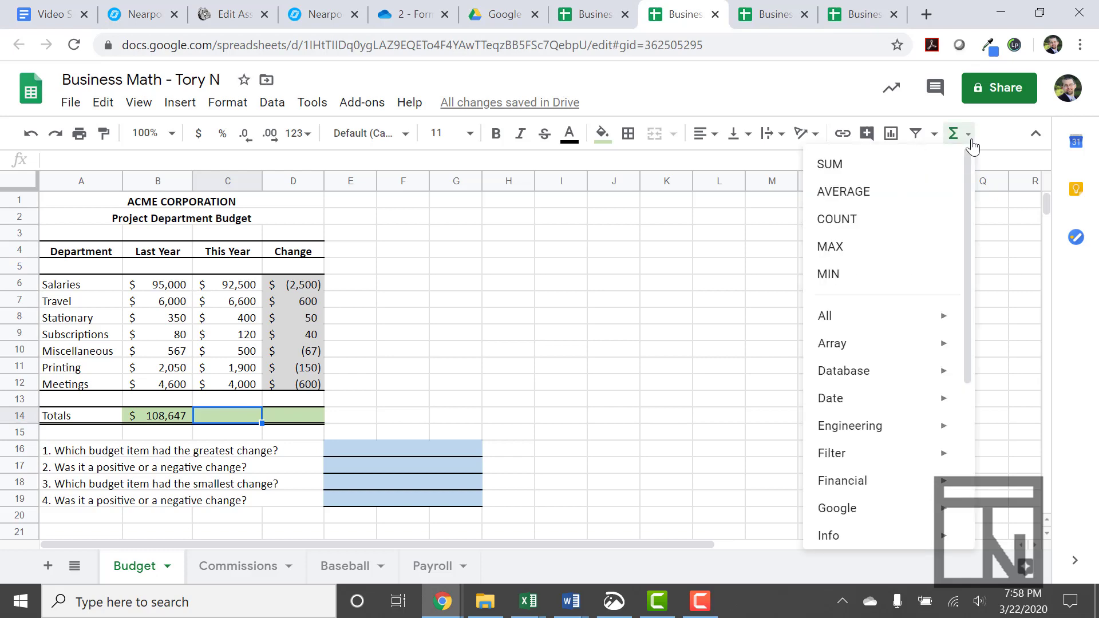
pyautogui.click(973, 146)
pyautogui.hotkey('alt', 'Tab')
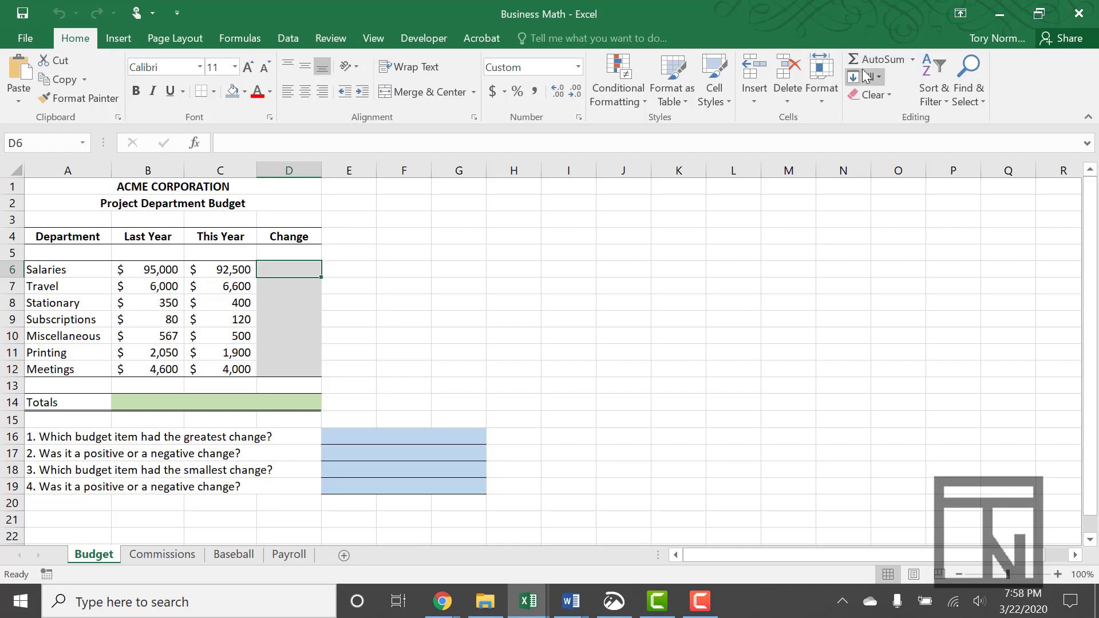
pyautogui.hotkey('alt', 'Tab')
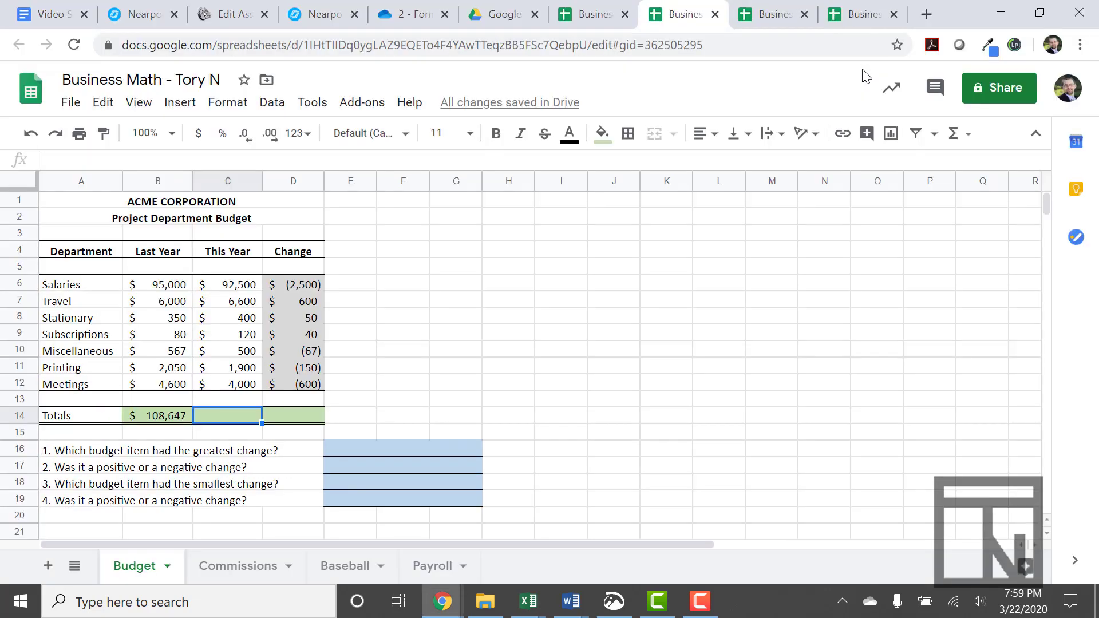
# Total the This Year column in C14 with the built-in SUM function over C6:C12, and fill the formula across to D14
pyautogui.click(968, 137)
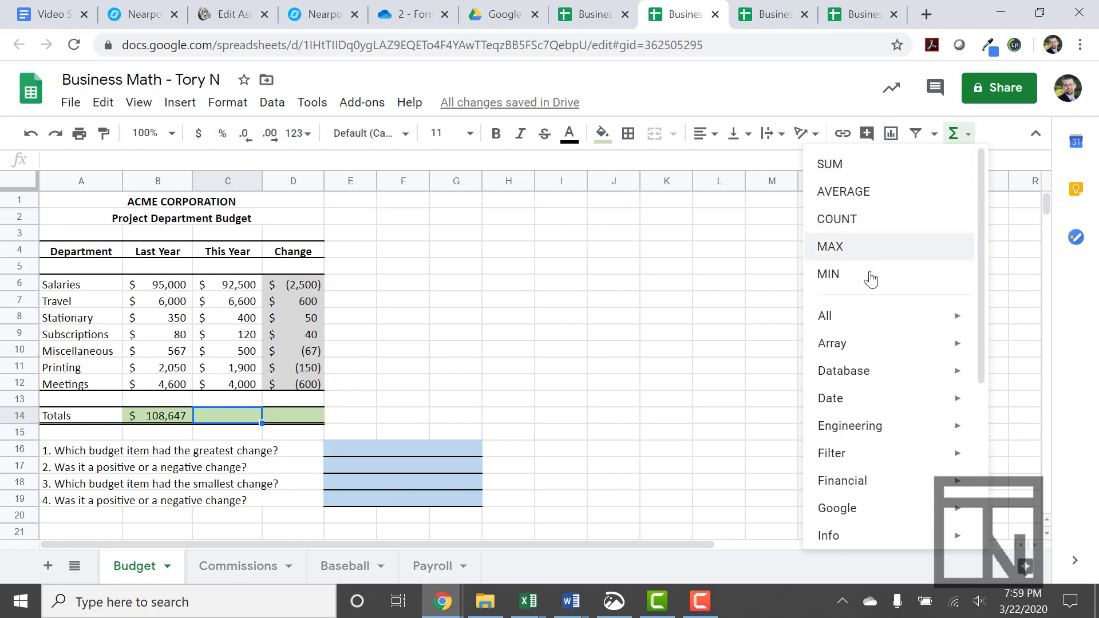
pyautogui.click(837, 171)
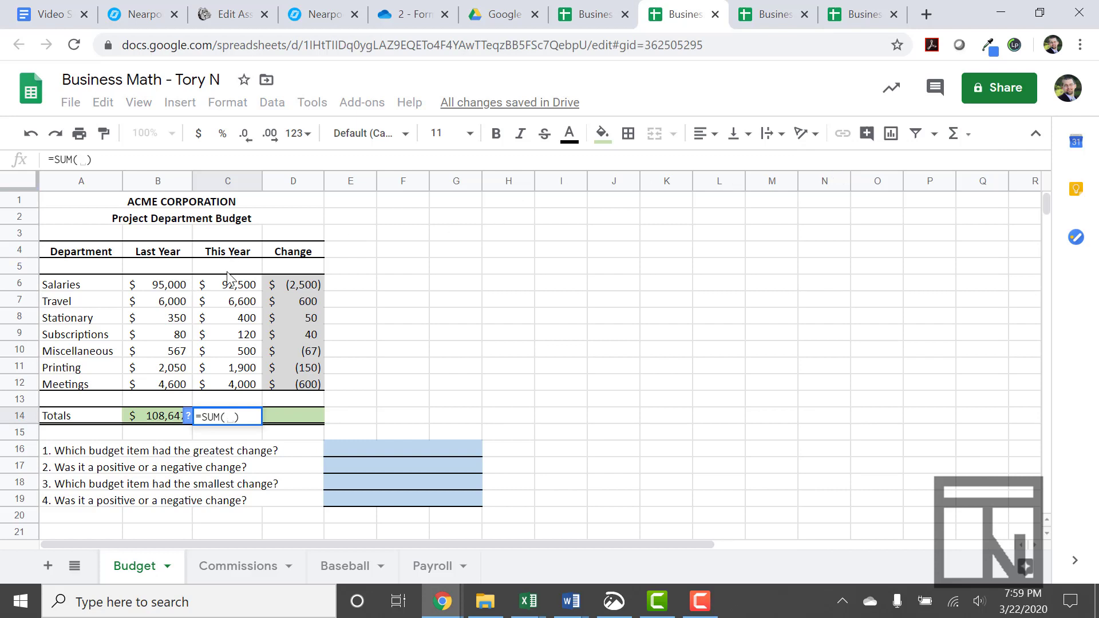
pyautogui.moveTo(228, 286); pyautogui.dragTo(226, 389)
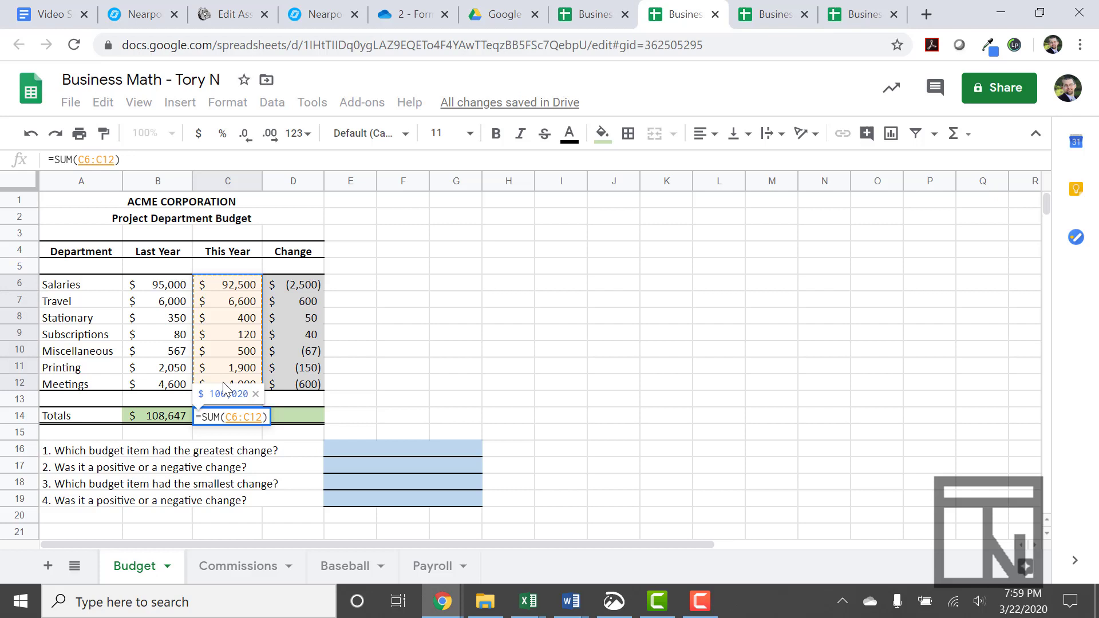
pyautogui.press('Return')
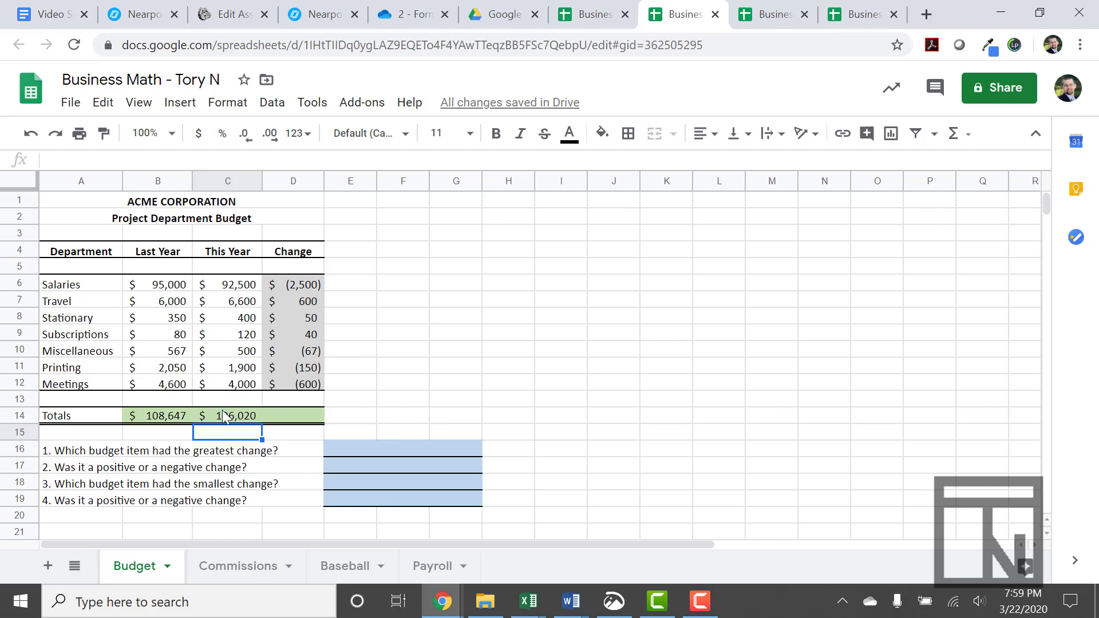
pyautogui.click(229, 407)
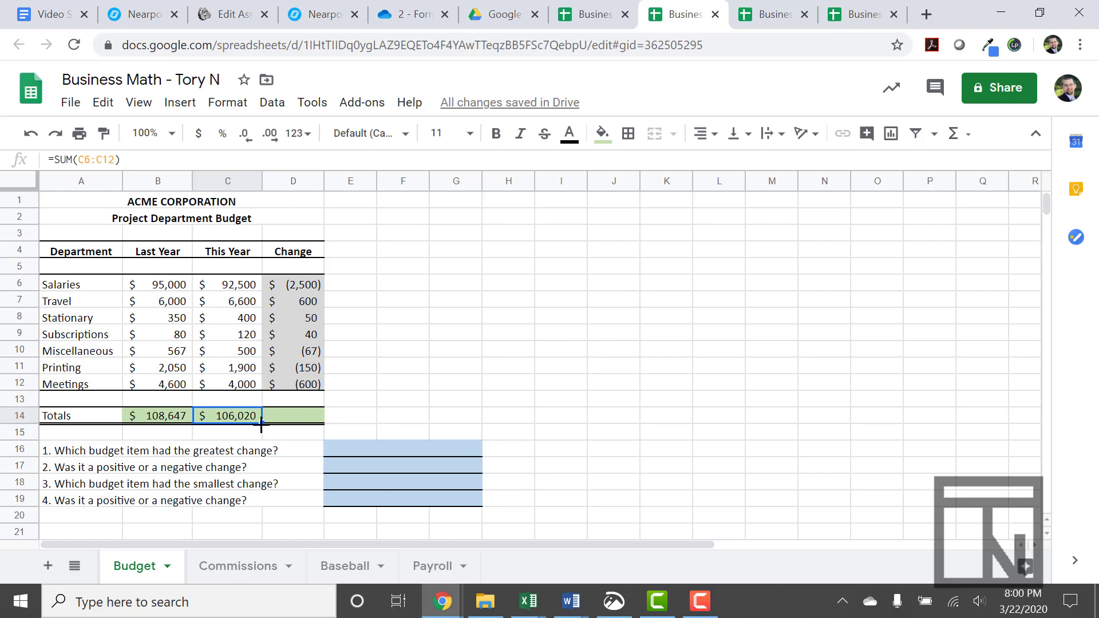
pyautogui.moveTo(262, 423); pyautogui.dragTo(315, 419)
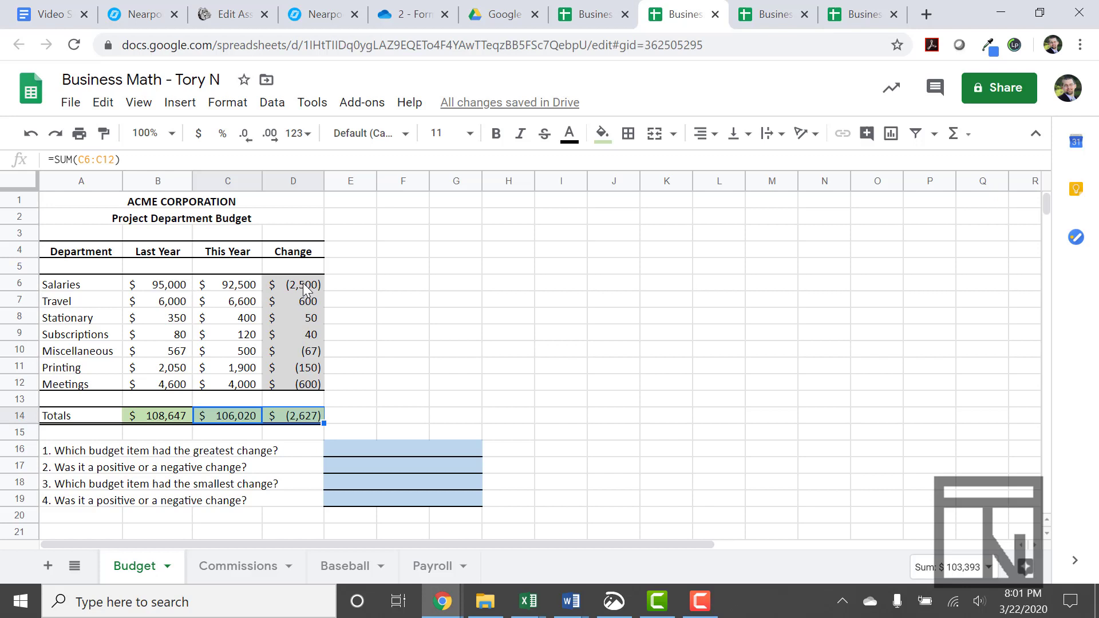
# Answer question 1 about the greatest budget change in row 16 with Salaries
pyautogui.click(390, 450)
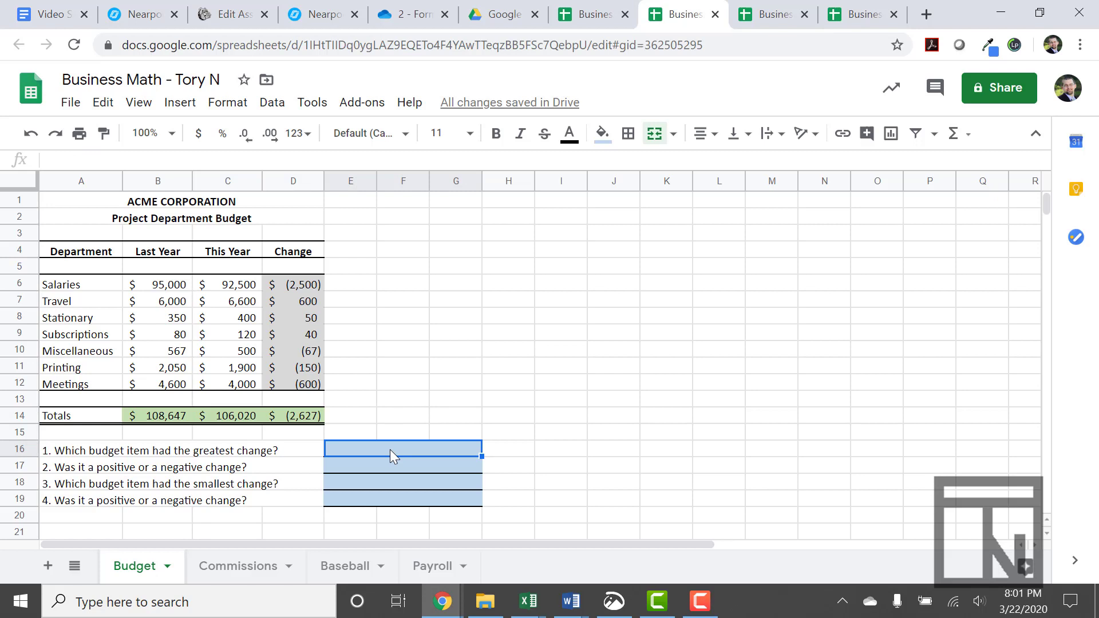
pyautogui.write('Salaries')
pyautogui.press('Return')
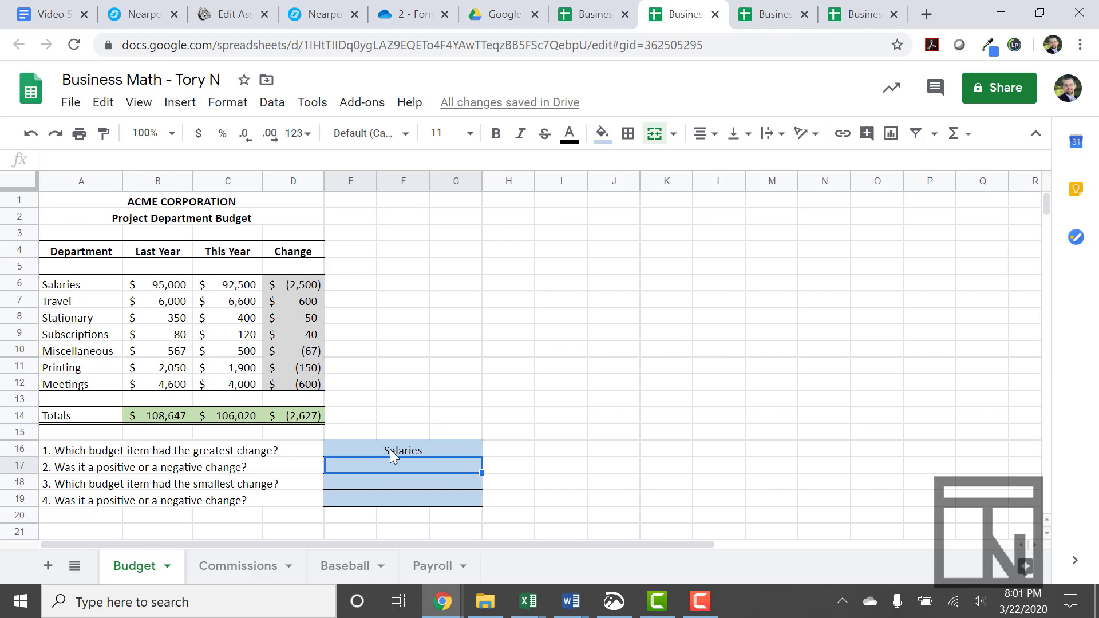
# Answer question 2 in row 17 with Negative, correcting any misspelling in the entry
pyautogui.write('Neagti')
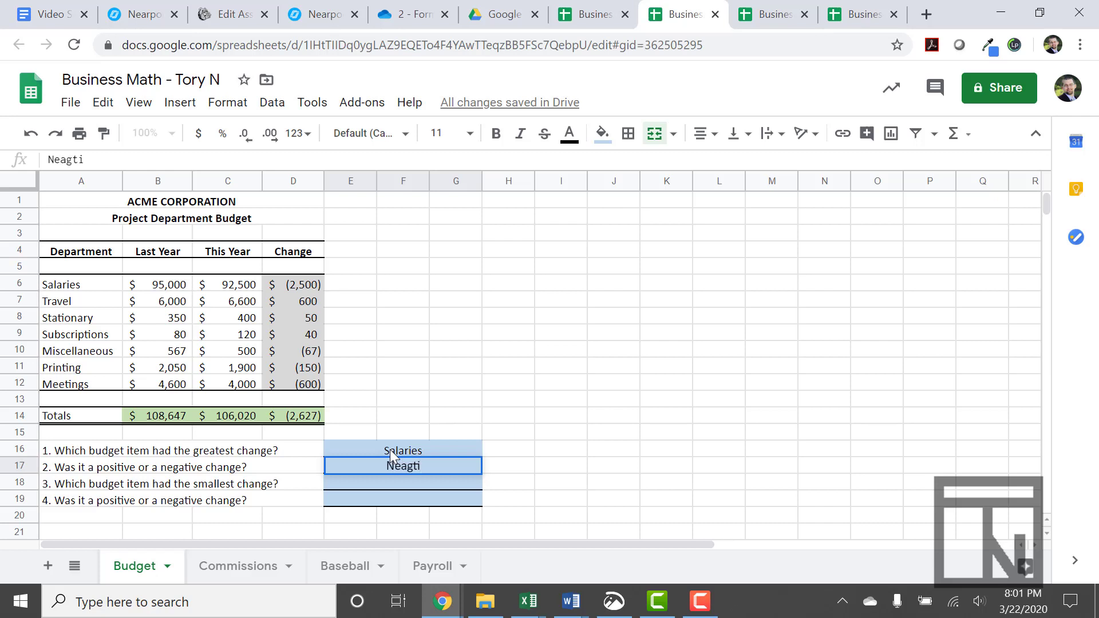
pyautogui.press('BackSpace')
pyautogui.press('BackSpace')
pyautogui.press('BackSpace')
pyautogui.press('BackSpace')
pyautogui.write('gatvi')
pyautogui.press('BackSpace')
pyautogui.press('BackSpace')
pyautogui.write('ibe')
pyautogui.press('Return')
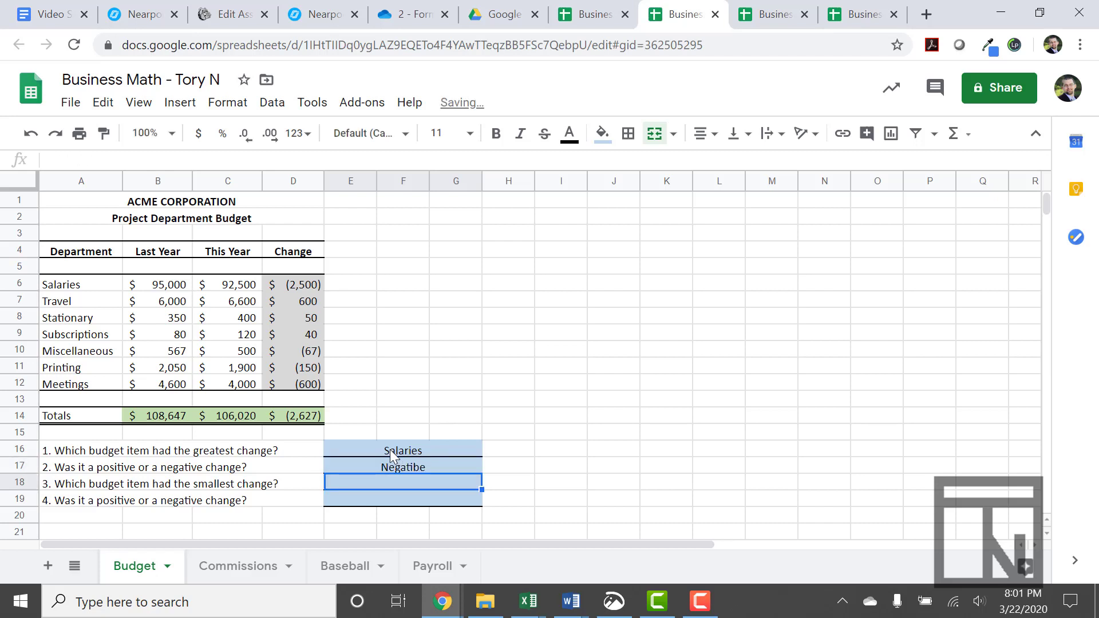
pyautogui.press('Up')
pyautogui.write('Negative')
pyautogui.press('Return')
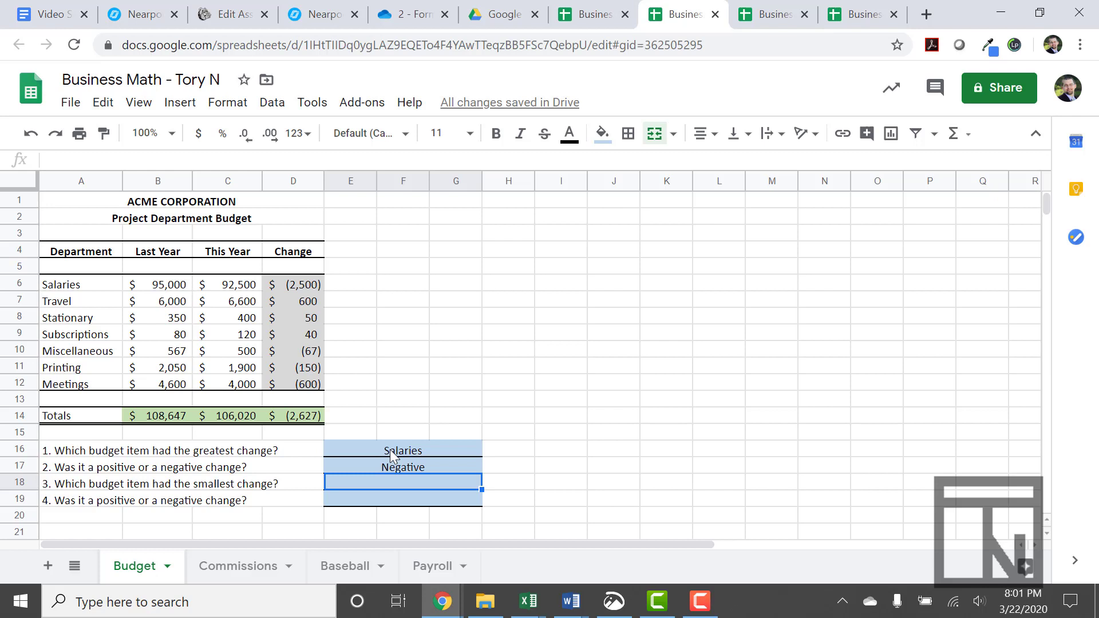
# Answer question 3 about the smallest change with Subscriptions and question 4 about its direction with Positive
pyautogui.write('Subscriptions')
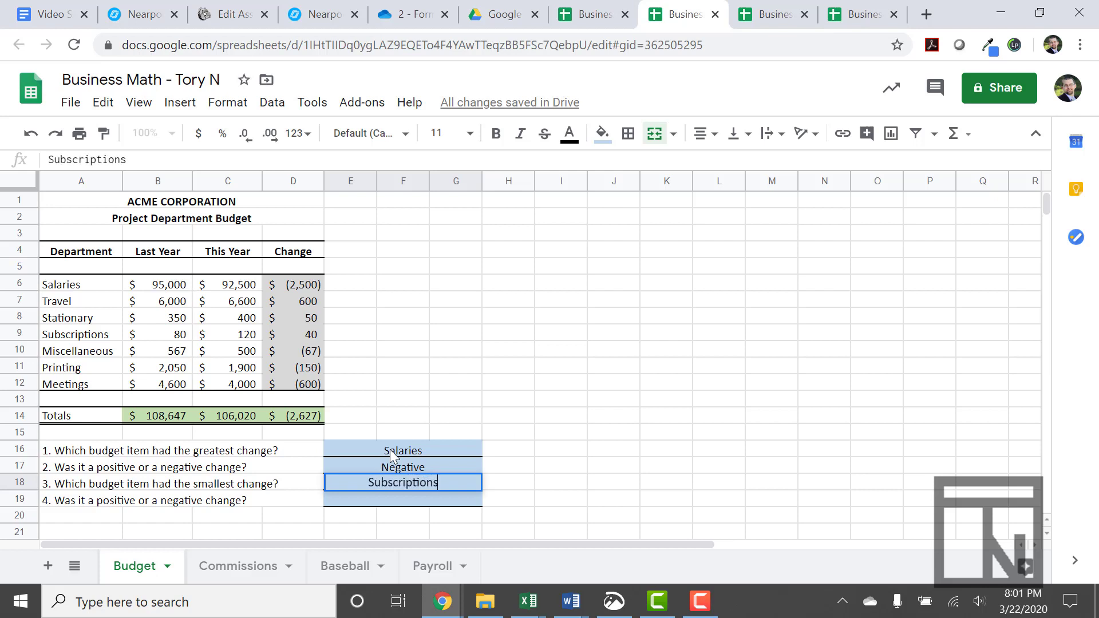
pyautogui.press('Return')
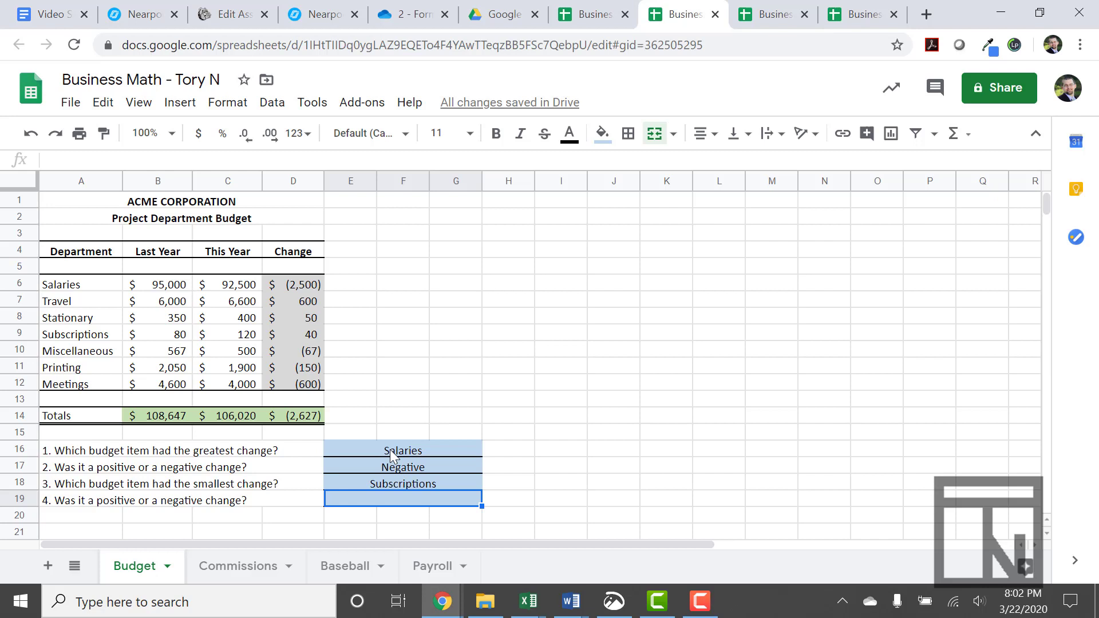
pyautogui.write('Po')
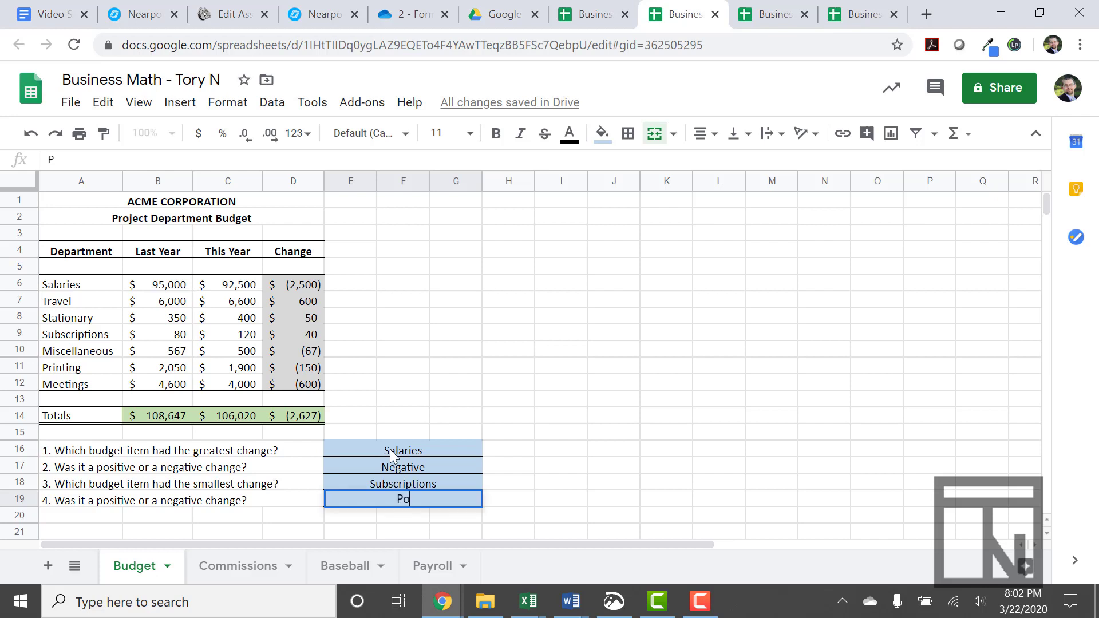
pyautogui.write('sitive')
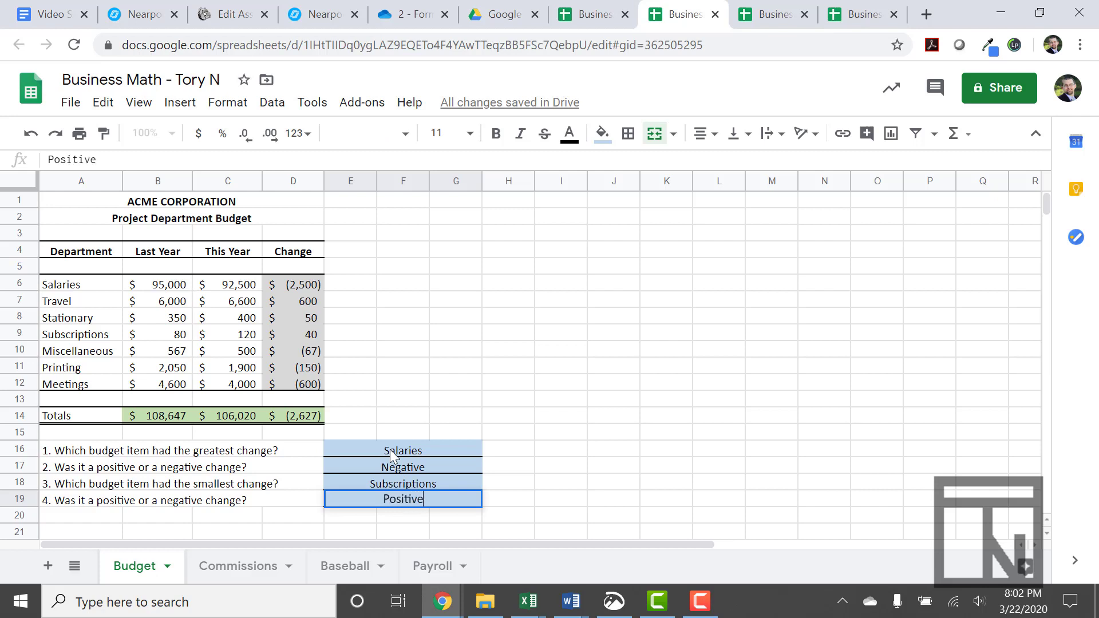
pyautogui.press('Return')
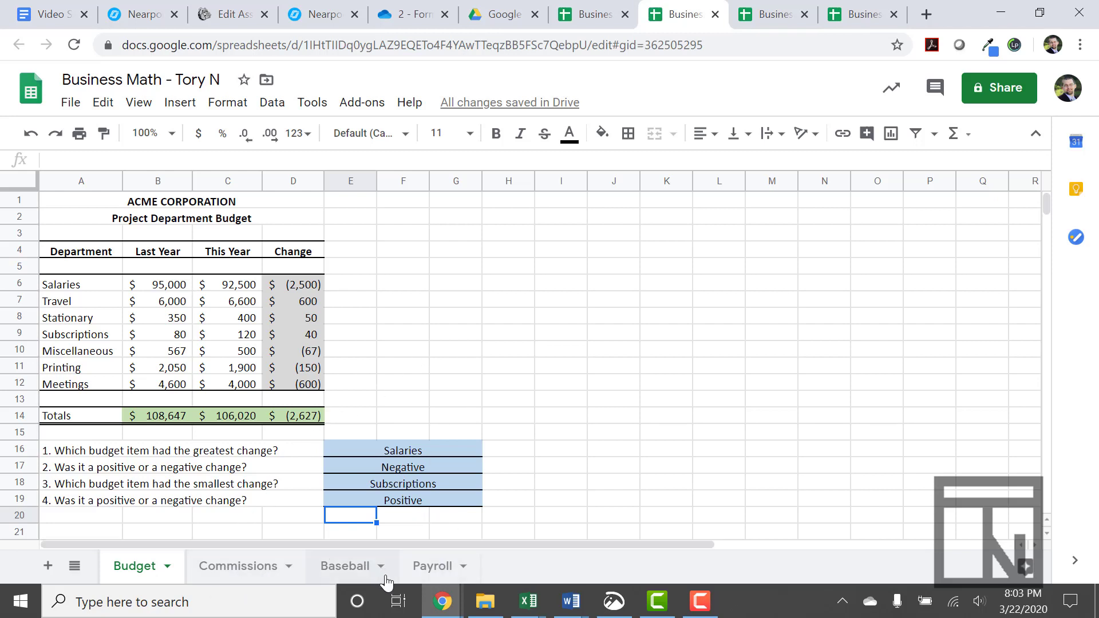
# Look through the Commissions, Baseball and Payroll sheets and return to the Budget sheet
pyautogui.click(255, 574)
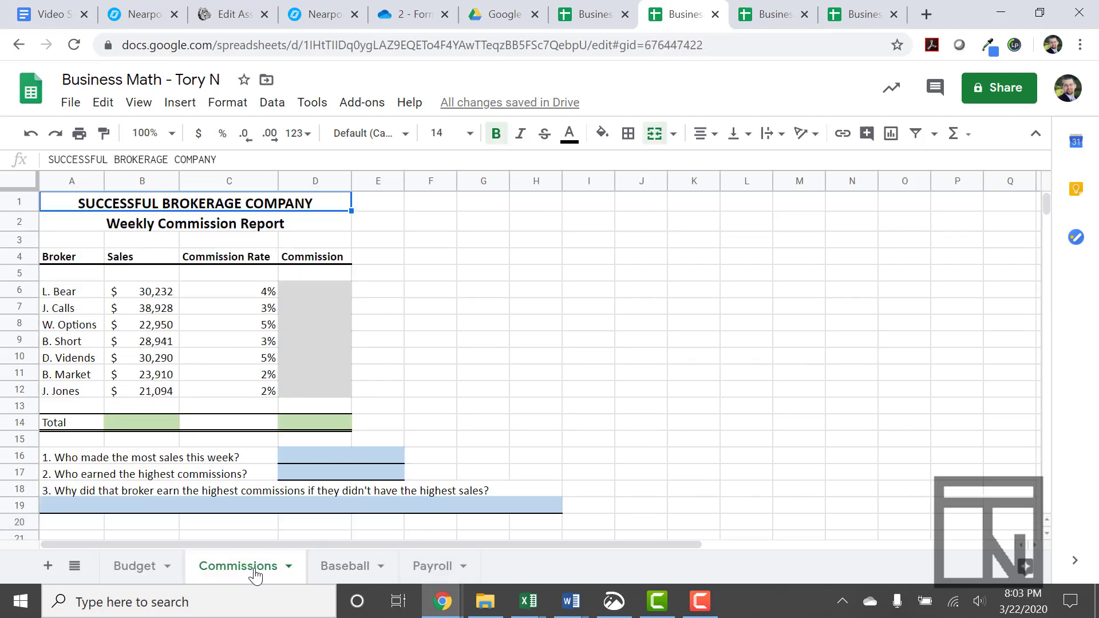
pyautogui.click(336, 570)
pyautogui.click(413, 569)
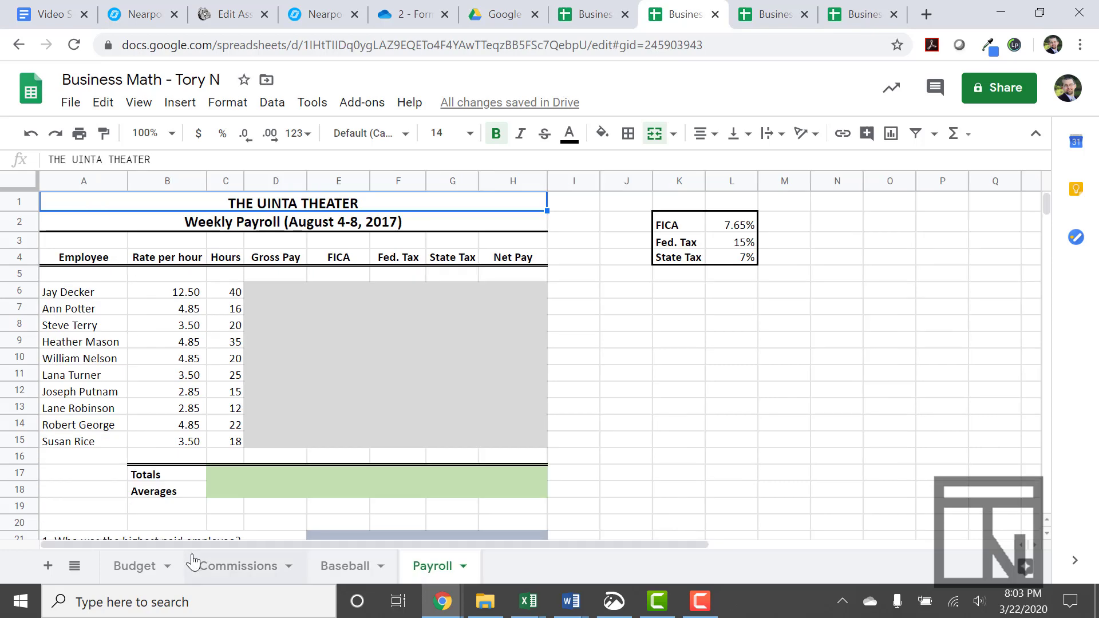
pyautogui.click(149, 570)
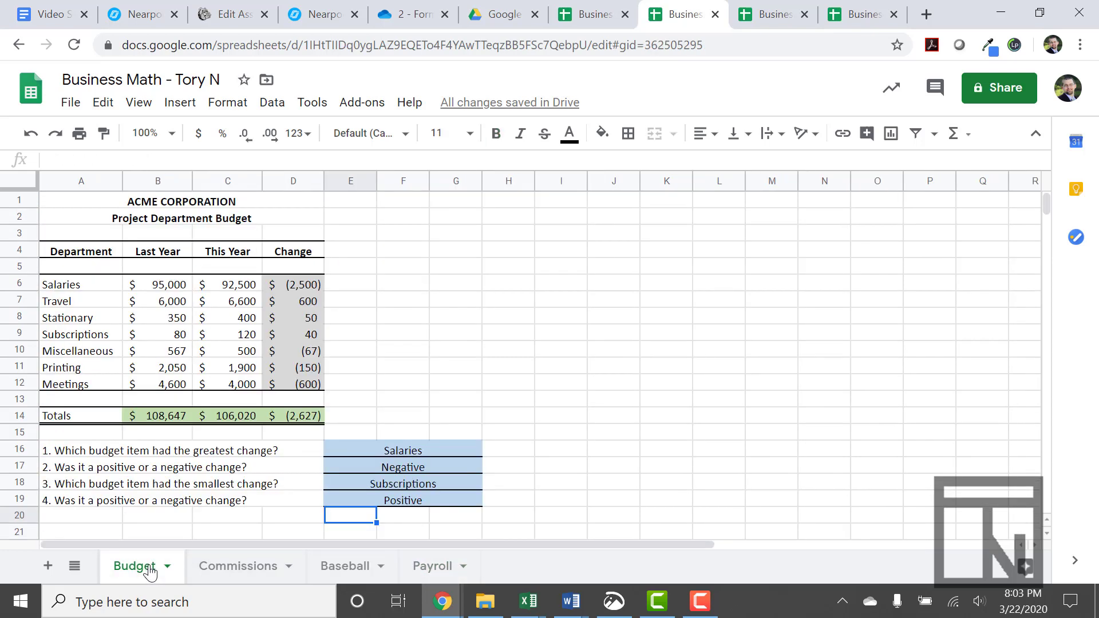